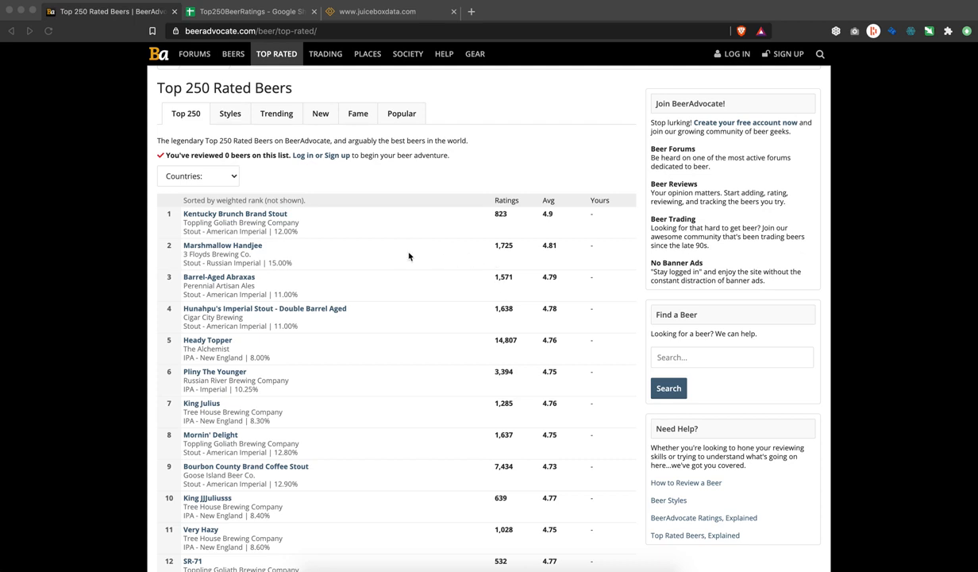
Step: Highlight rows 1–8 of the BeerAdvocate Top 250 Rated Beers table
left_click(608, 415)
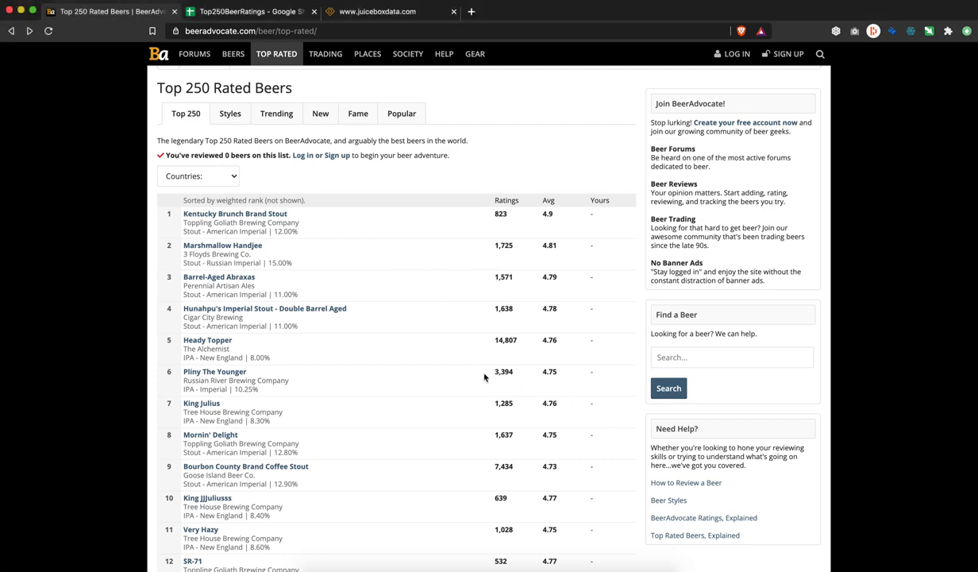
left_click_drag(603, 443, 161, 218)
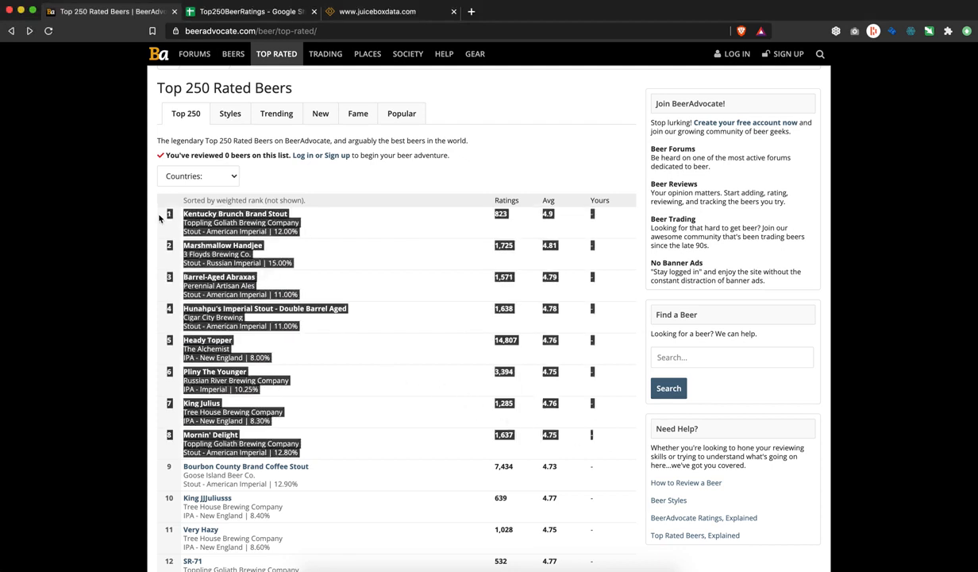
Step: Compare Top250BeerRatings cells D10 and B7 (Pliny The Younger) with BeerAdvocate's first beer
left_click(234, 16)
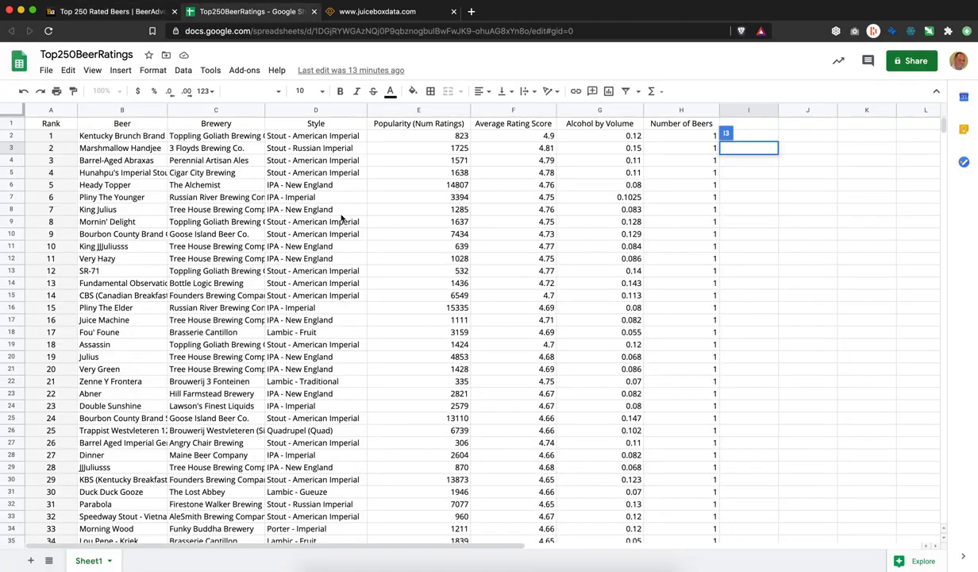
left_click(302, 237)
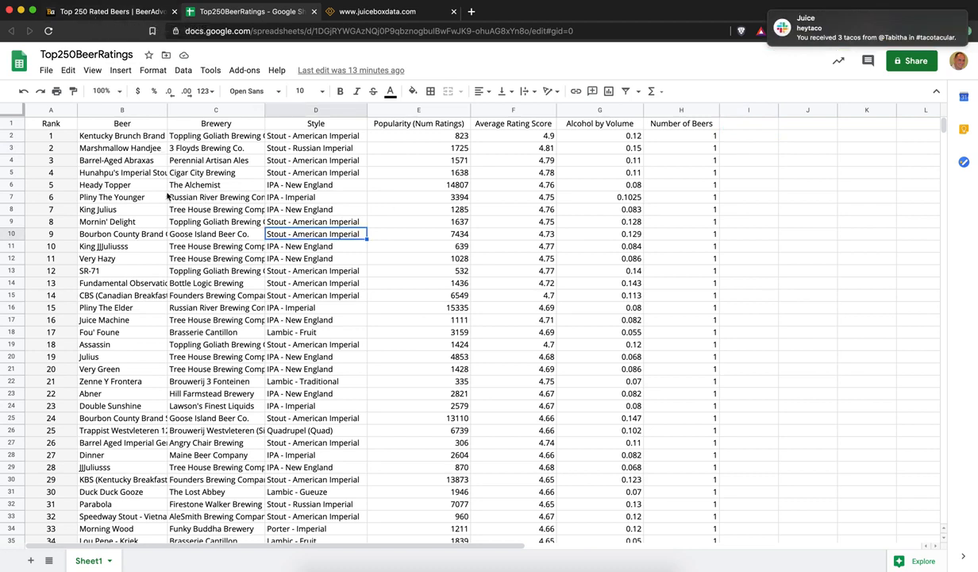
left_click(139, 193)
left_click(123, 11)
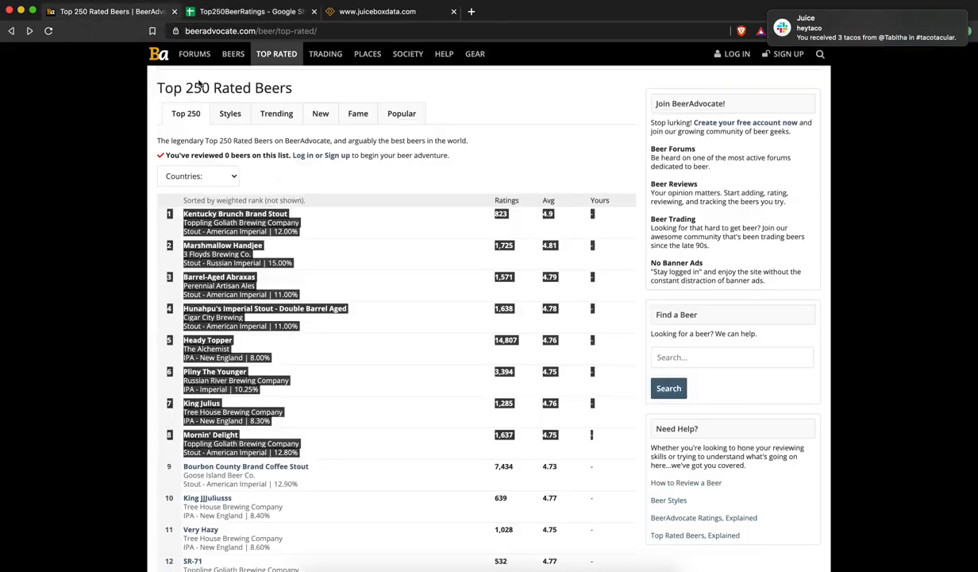
left_click_drag(310, 236, 185, 220)
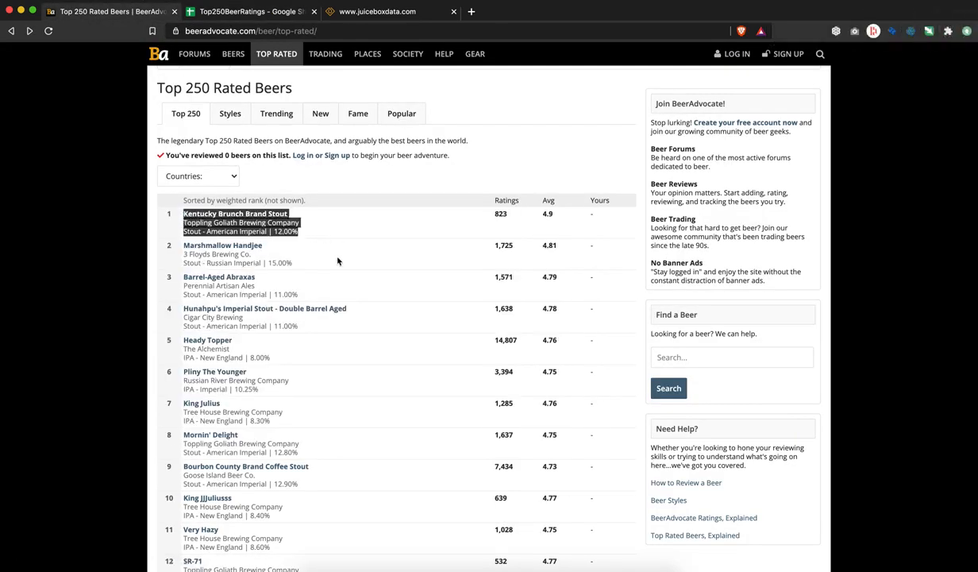
left_click(260, 13)
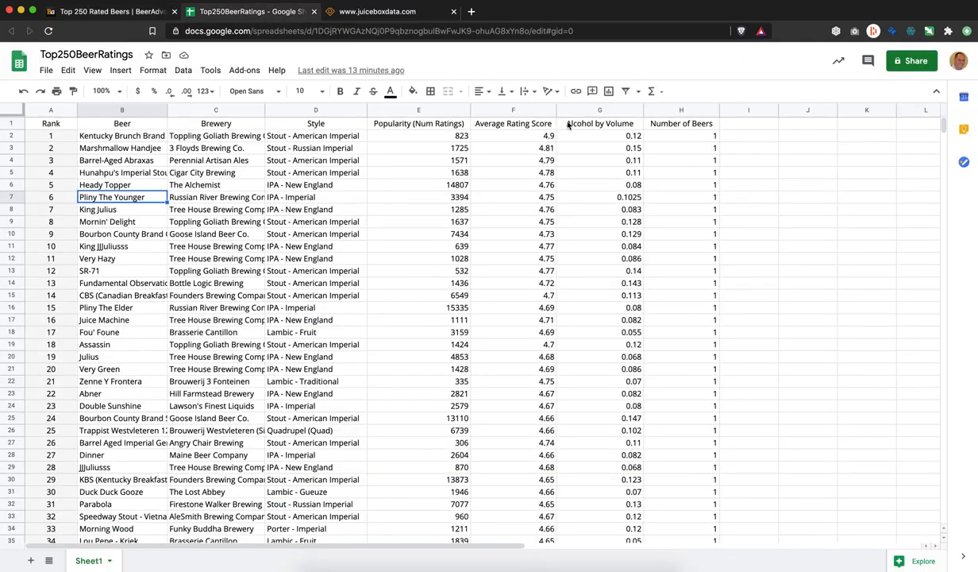
Step: Step across the spreadsheet header row from Rank to Popularity (Num Ratings)
left_click(769, 174)
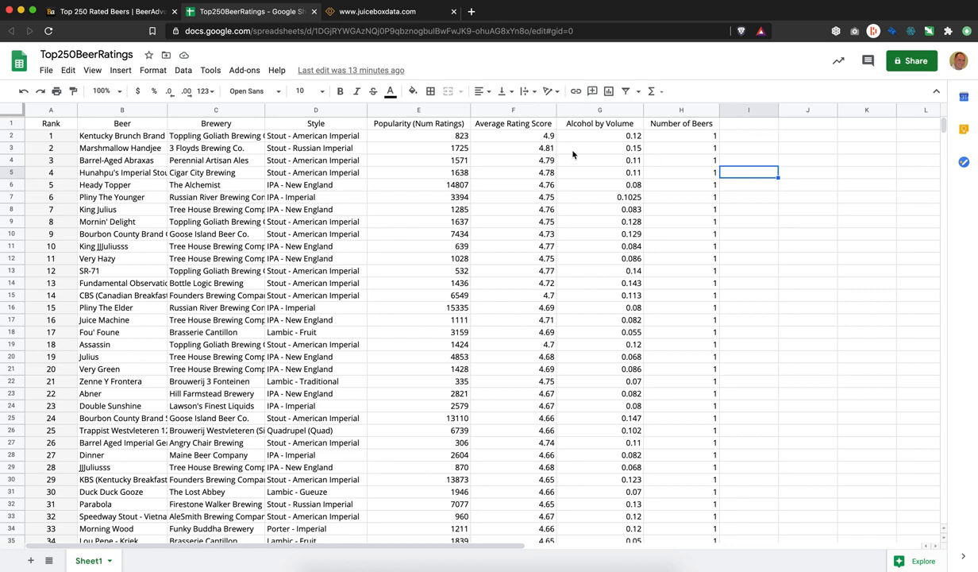
left_click(322, 148)
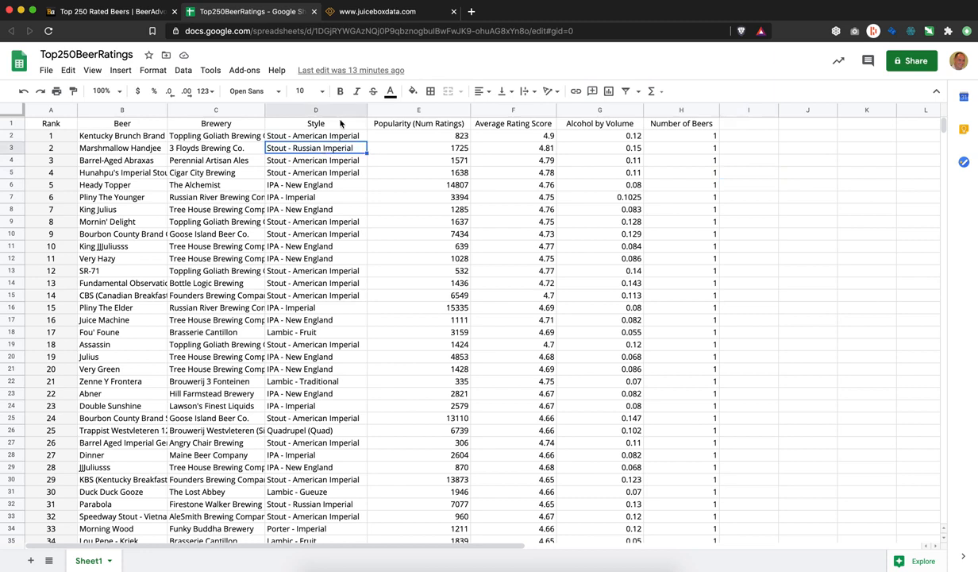
key("Up")
key("Up")
key("Left")
key("Left")
key("Left")
key("Right")
key("Right")
key("Right")
key("Right")
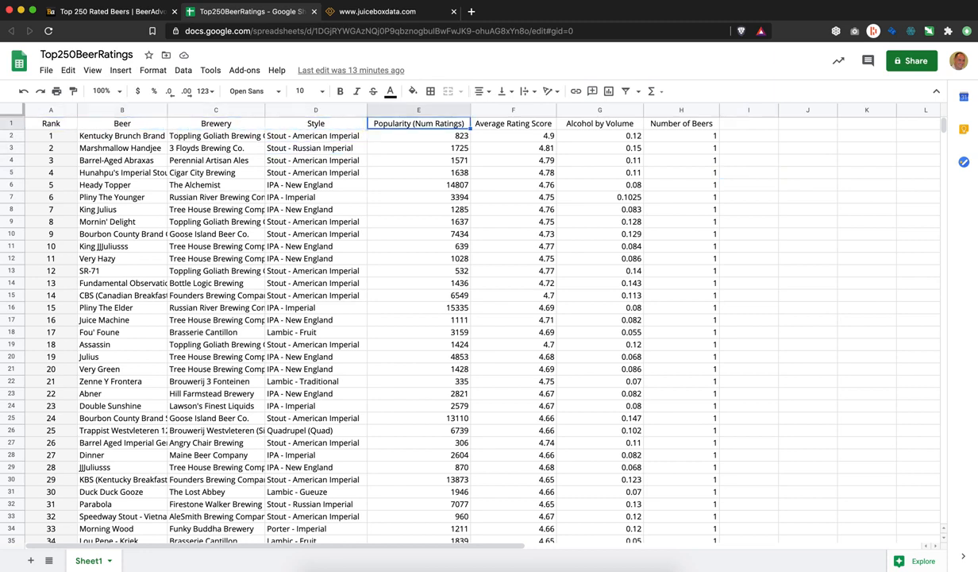
left_click(354, 12)
Step: Sign in to Juicebox with the account e-mail and password, then start a new app
left_click(444, 341)
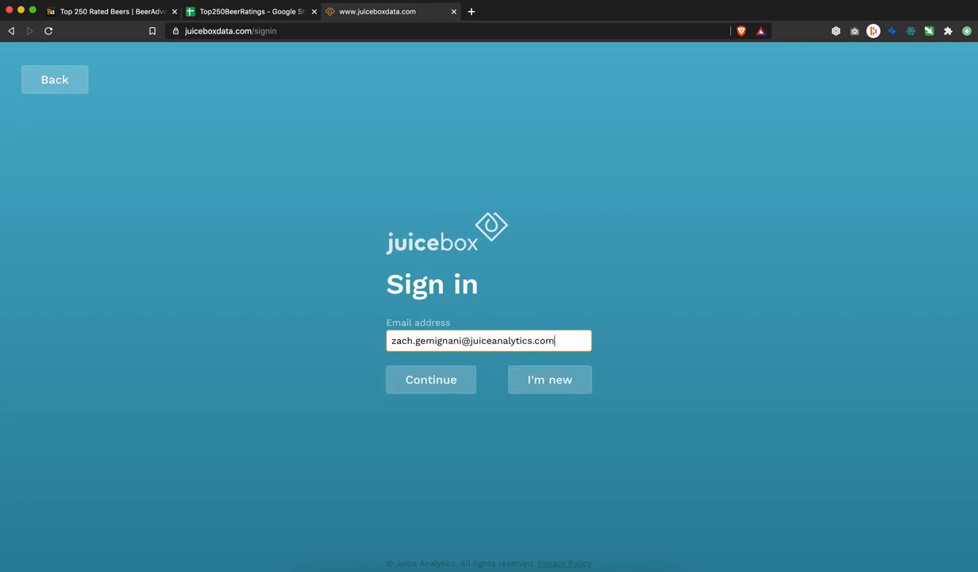
left_click(423, 384)
left_click(431, 354)
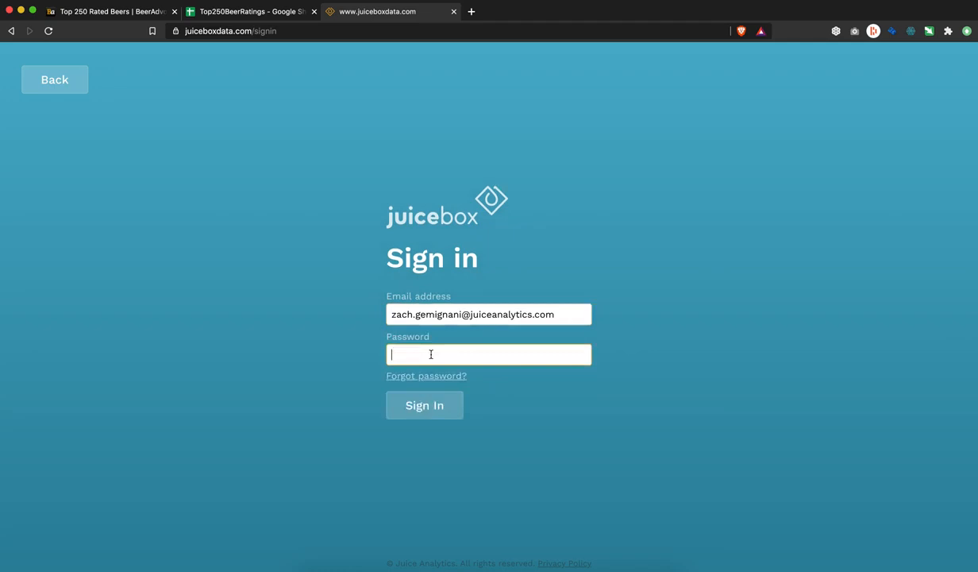
type("********")
key("Return")
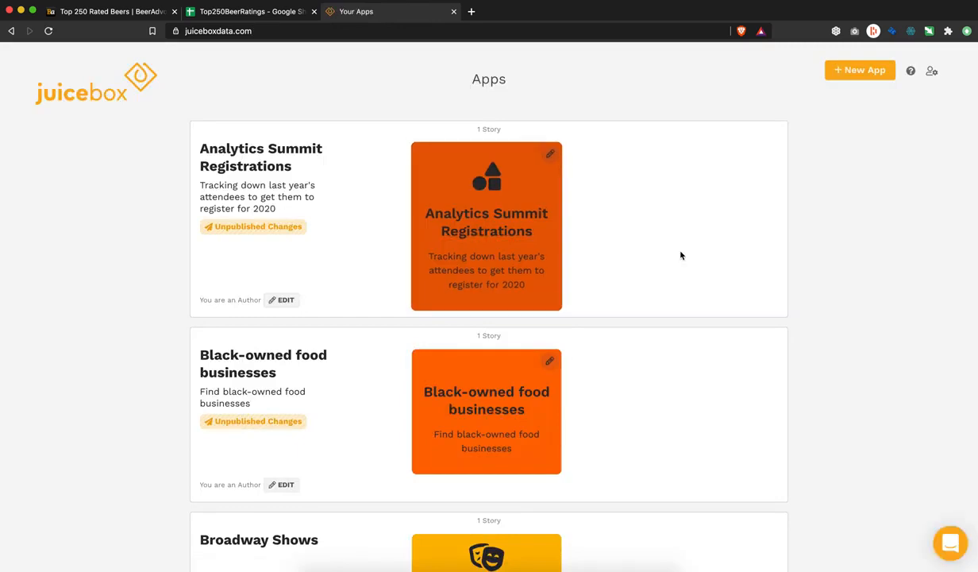
left_click(864, 78)
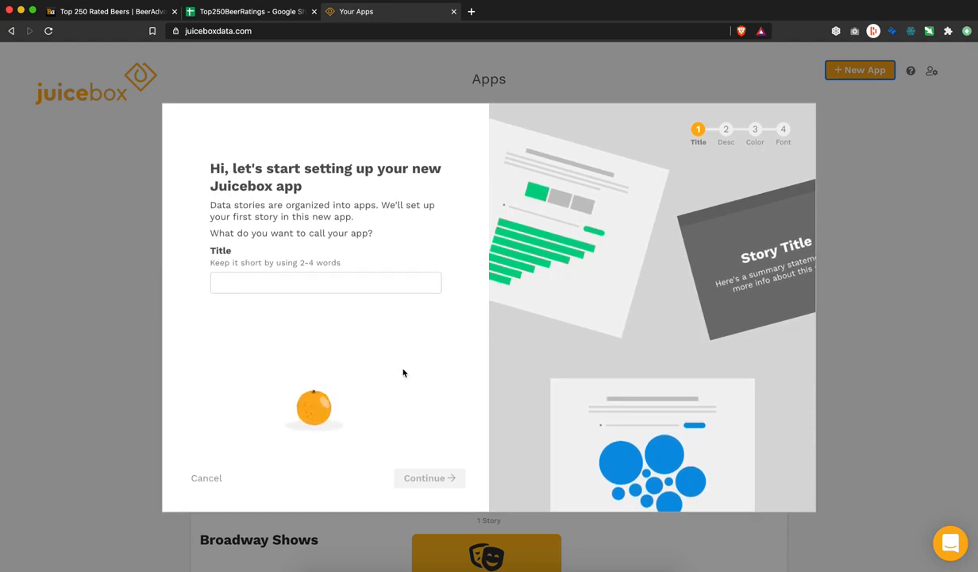
Step: Create the 'Top Beers' app with no description, orange primary data colour and Bold font
left_click(333, 282)
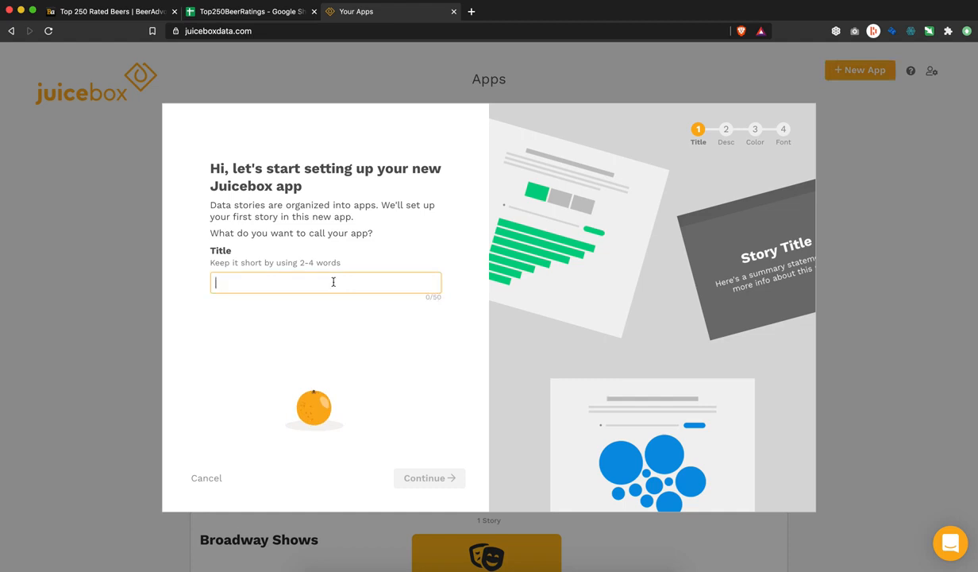
type("Top B")
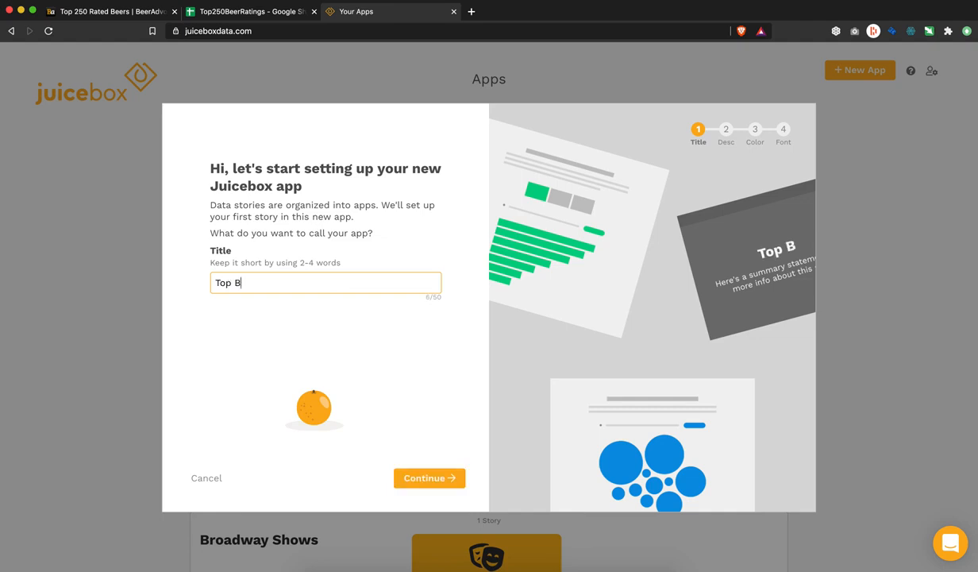
type("eers")
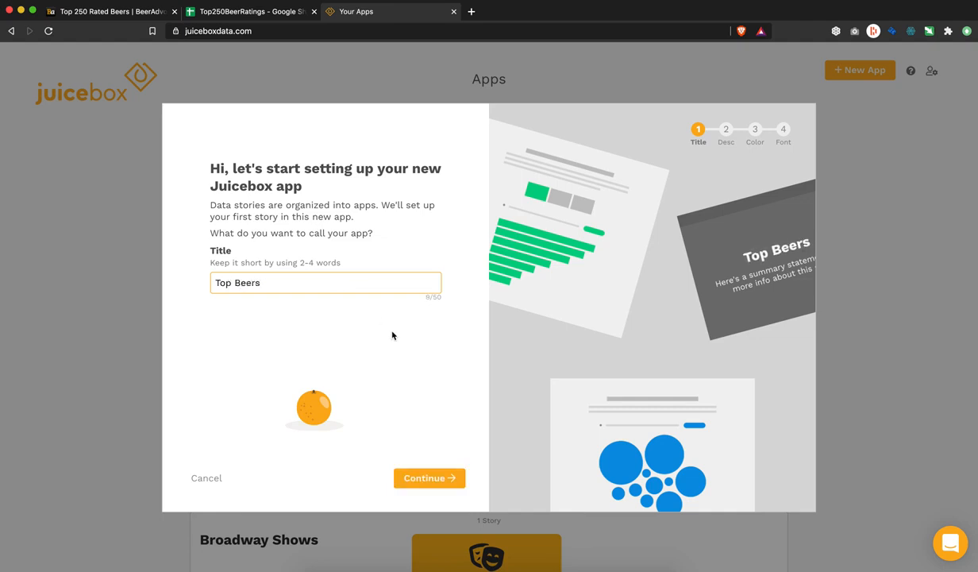
left_click(423, 479)
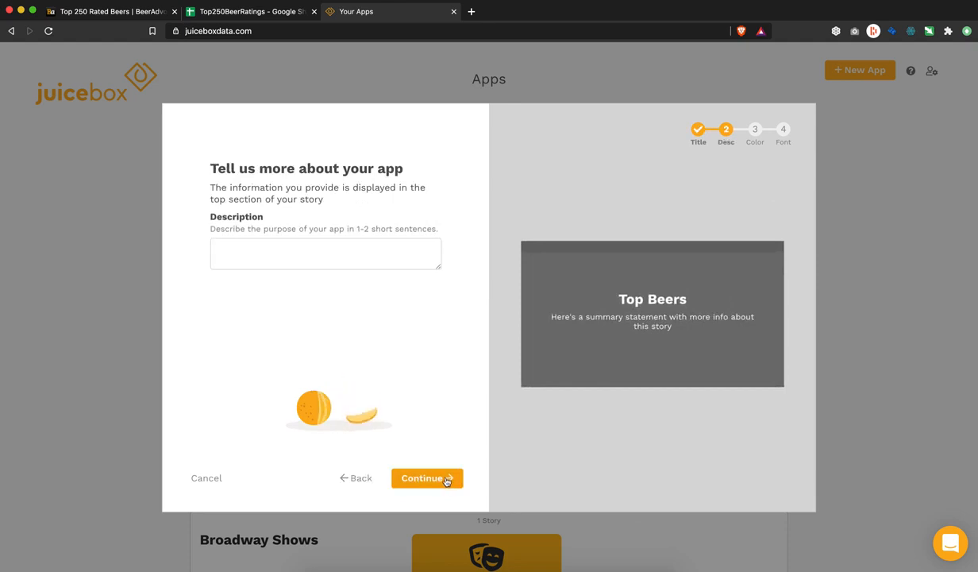
left_click(447, 479)
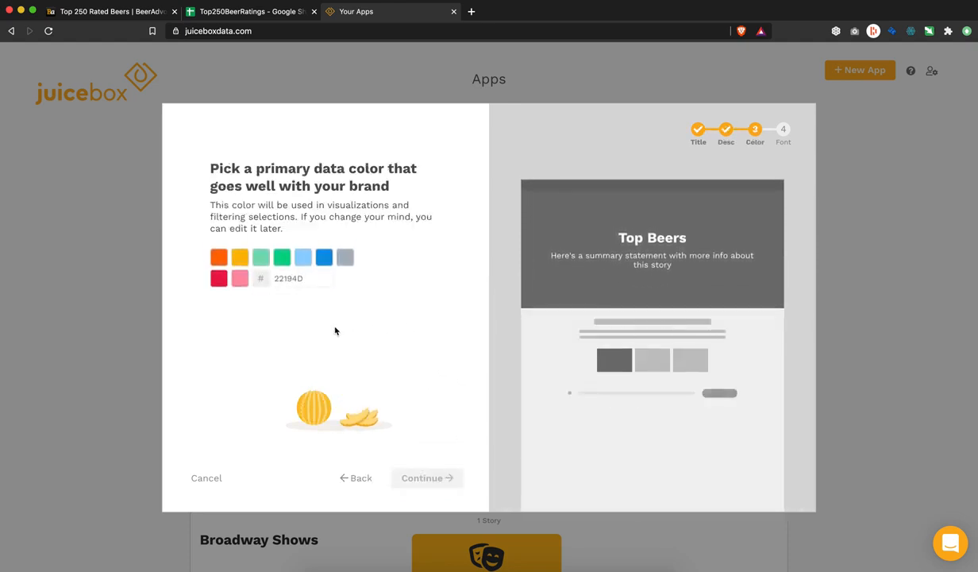
left_click(219, 256)
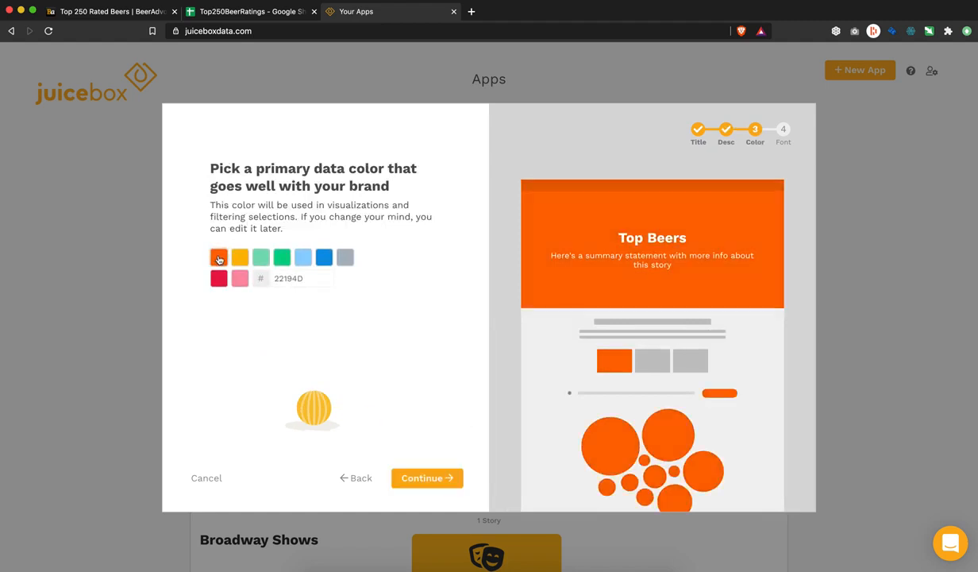
left_click(443, 482)
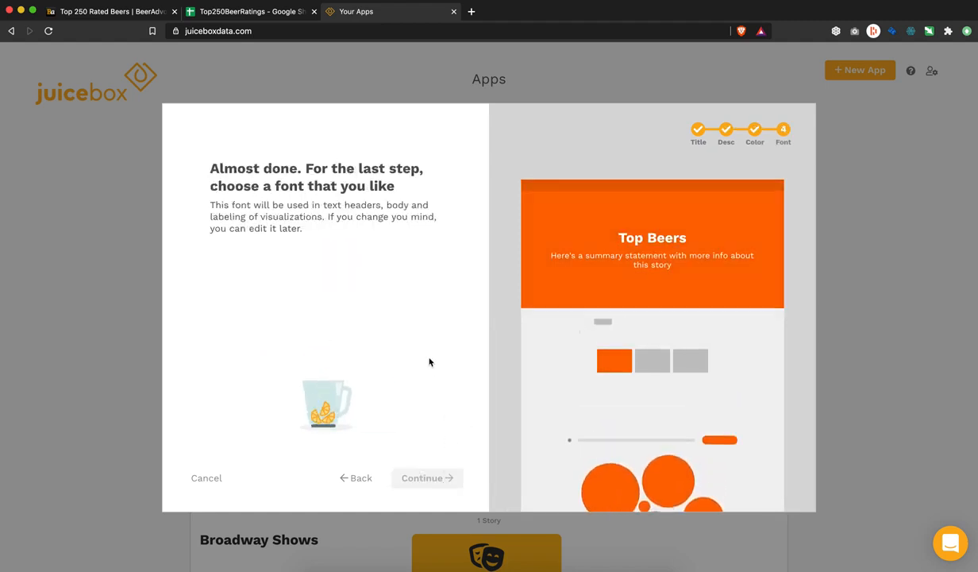
left_click(374, 277)
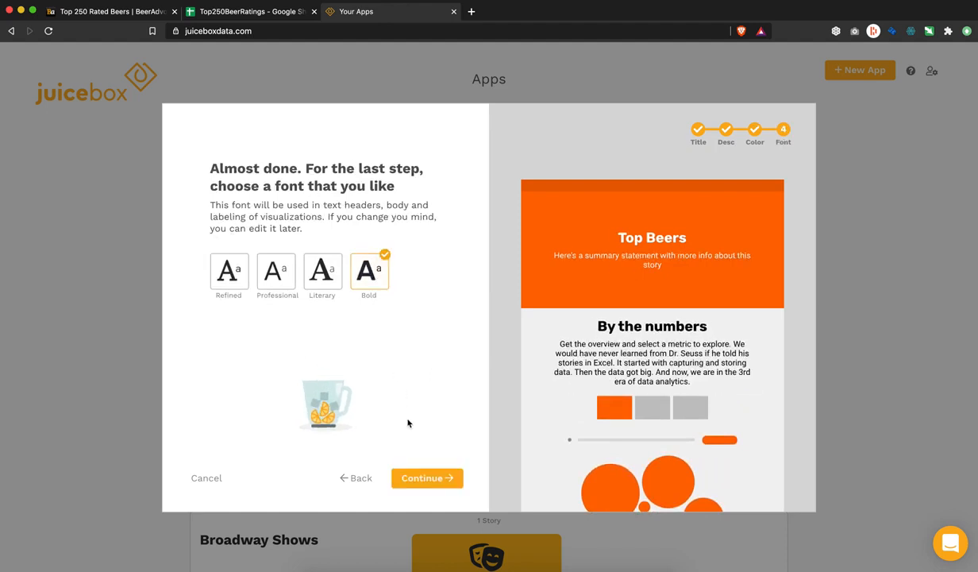
left_click(401, 478)
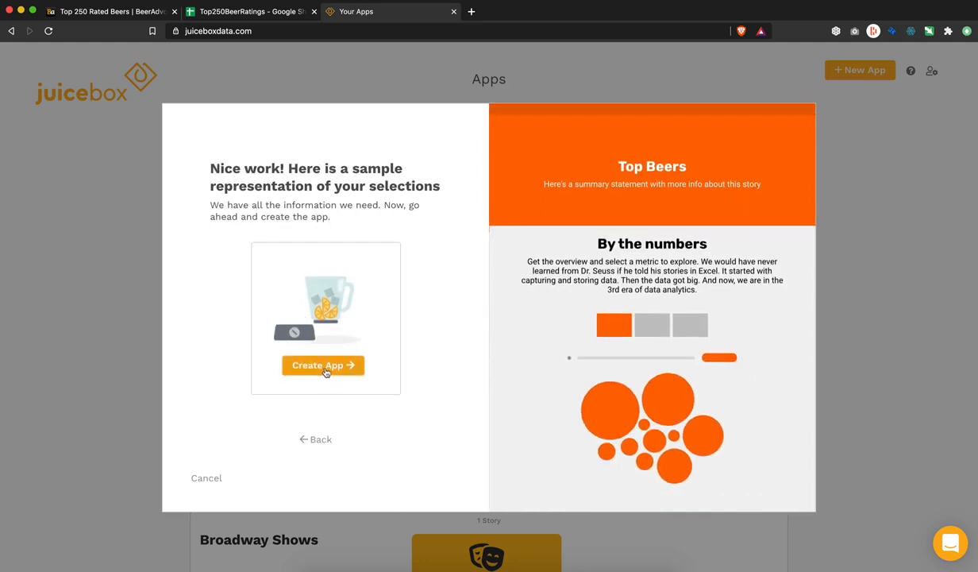
left_click(326, 371)
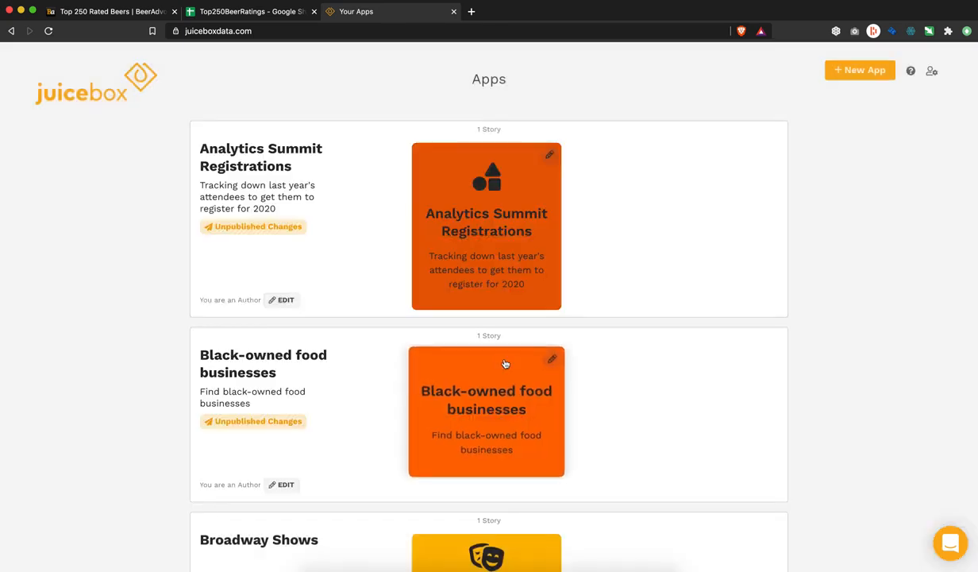
Step: Find the Top Beers app with a 'beer' search and open it for editing
key("super+f")
type("beer")
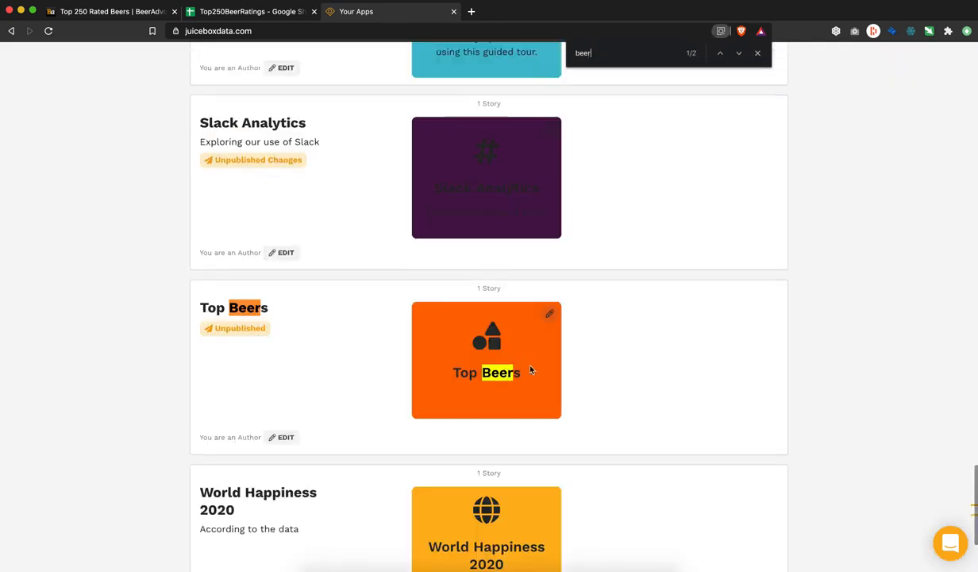
left_click(550, 314)
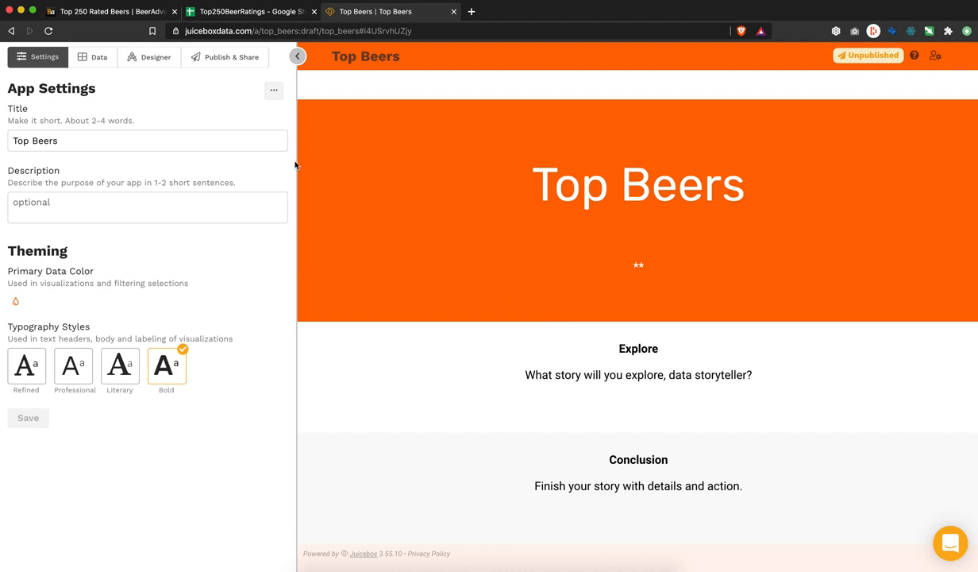
Step: Upload Top250BeerRatings.csv and auto-add its columns as dimensions and measures
left_click(99, 58)
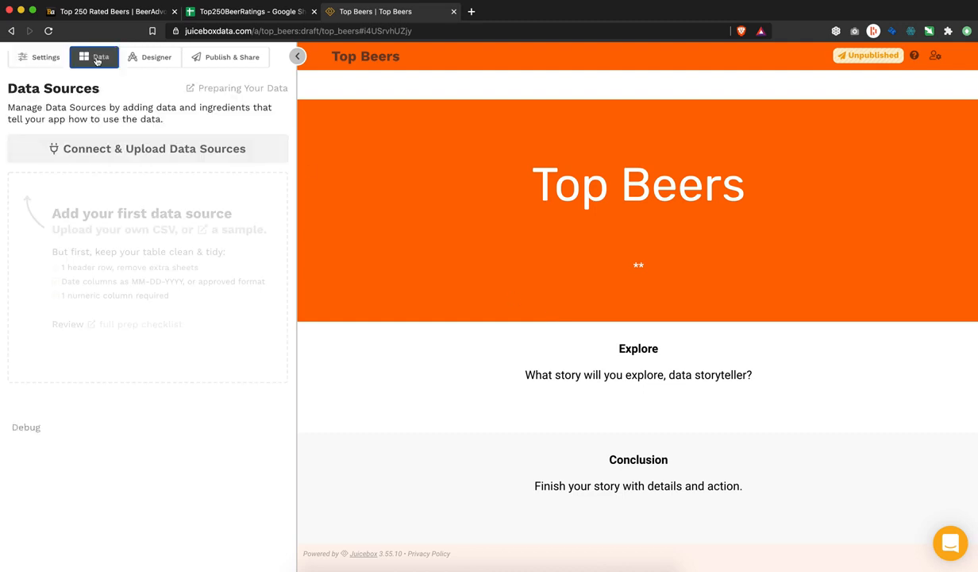
left_click(90, 153)
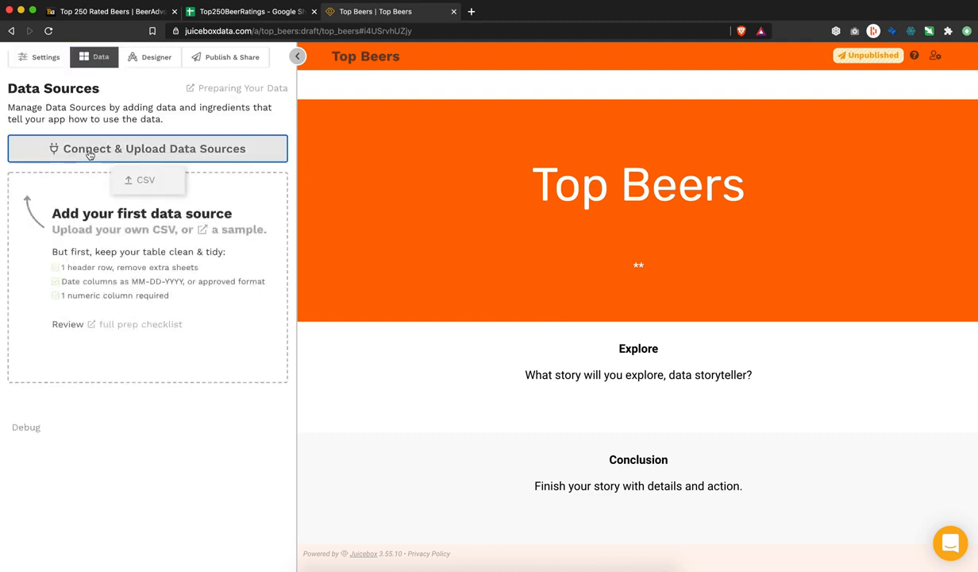
left_click(133, 179)
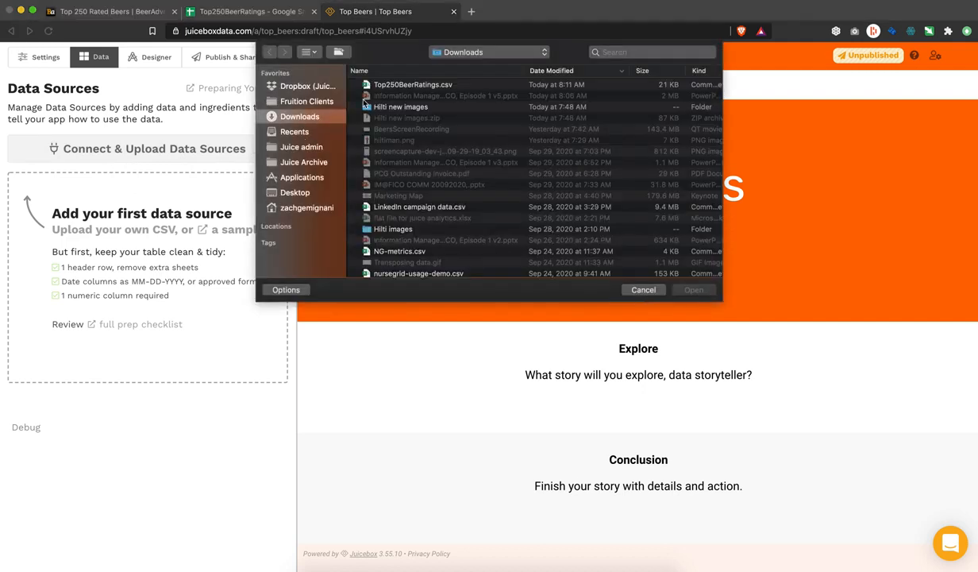
left_click(391, 86)
double_click(390, 85)
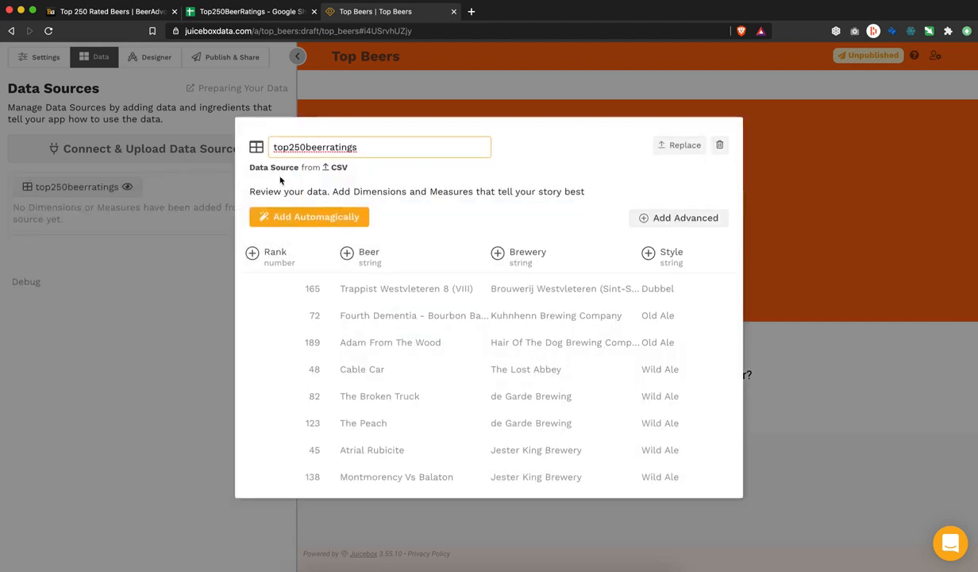
left_click(321, 216)
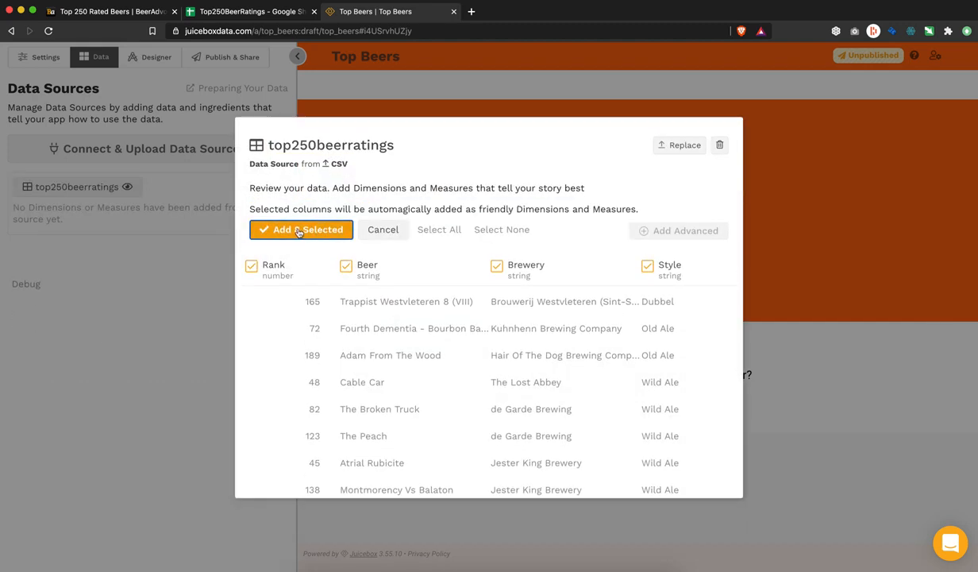
left_click(298, 231)
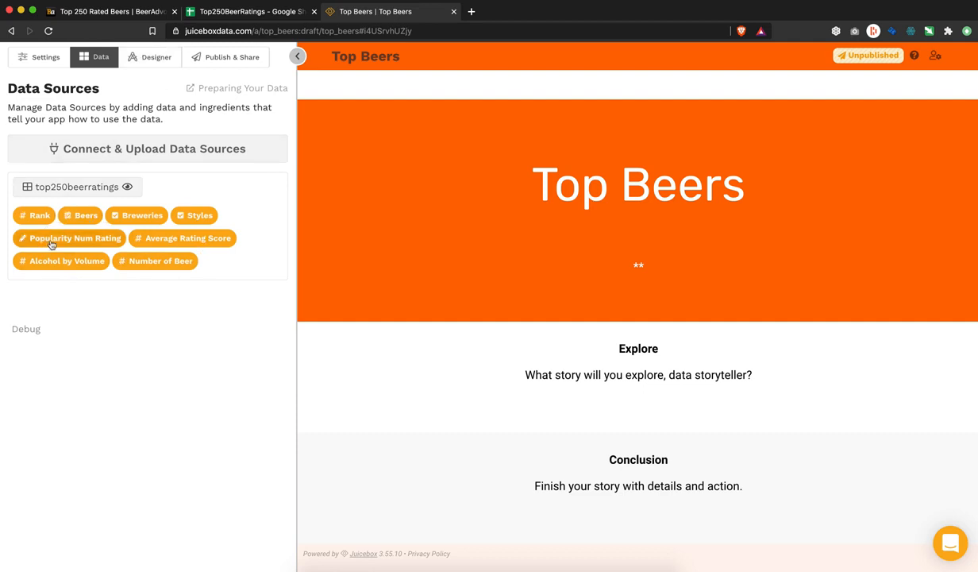
Step: Delete the empty '### **' subtitle line from the intro section and save
left_click(152, 63)
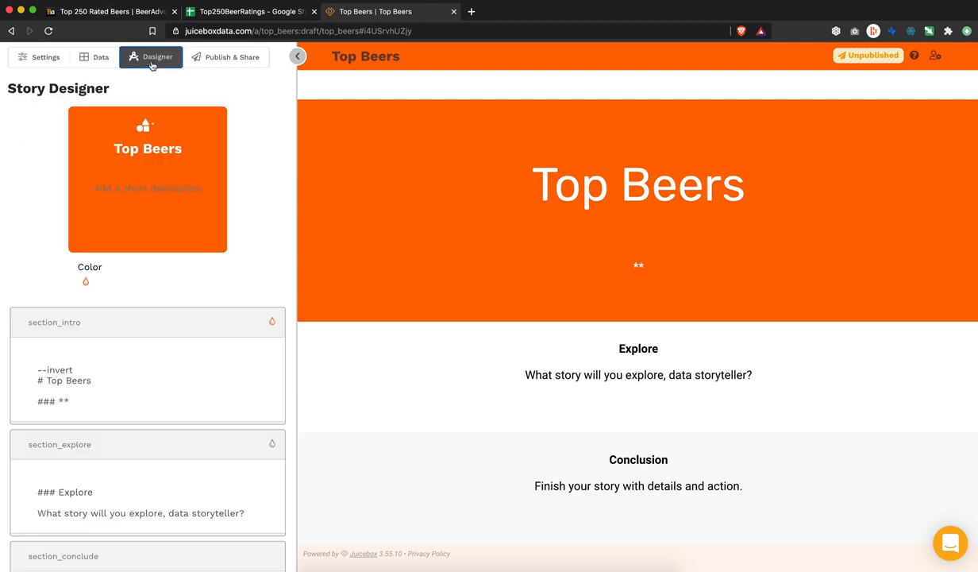
scroll(159, 302, "down", 2)
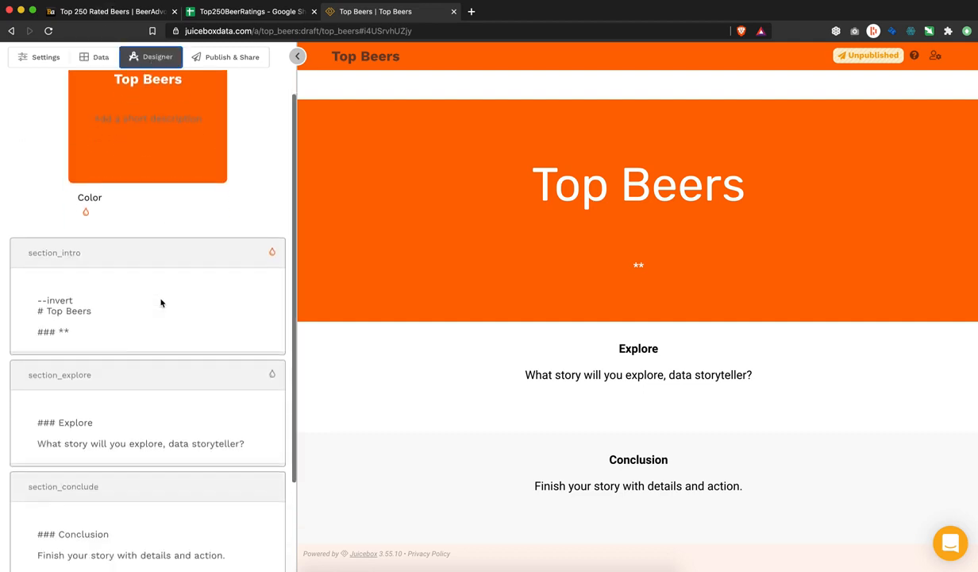
scroll(161, 302, "down", 3)
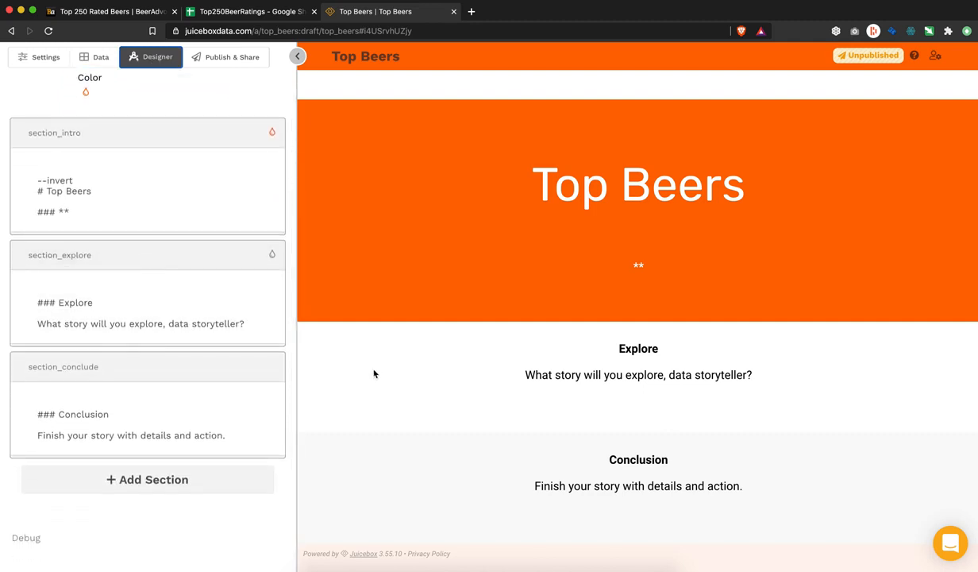
scroll(374, 374, "down", 2)
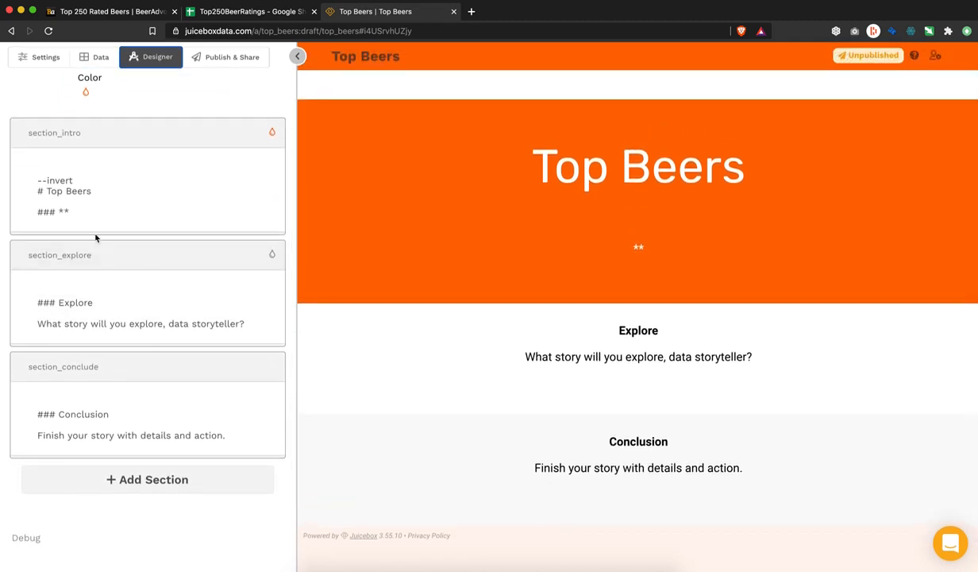
left_click(85, 208)
left_click_drag(81, 210, 43, 204)
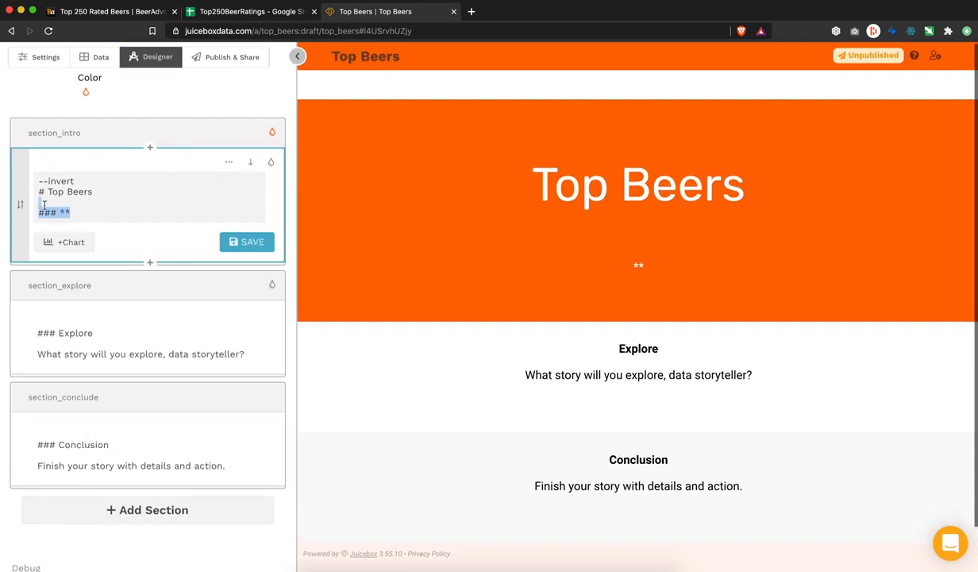
key("BackSpace")
key("BackSpace")
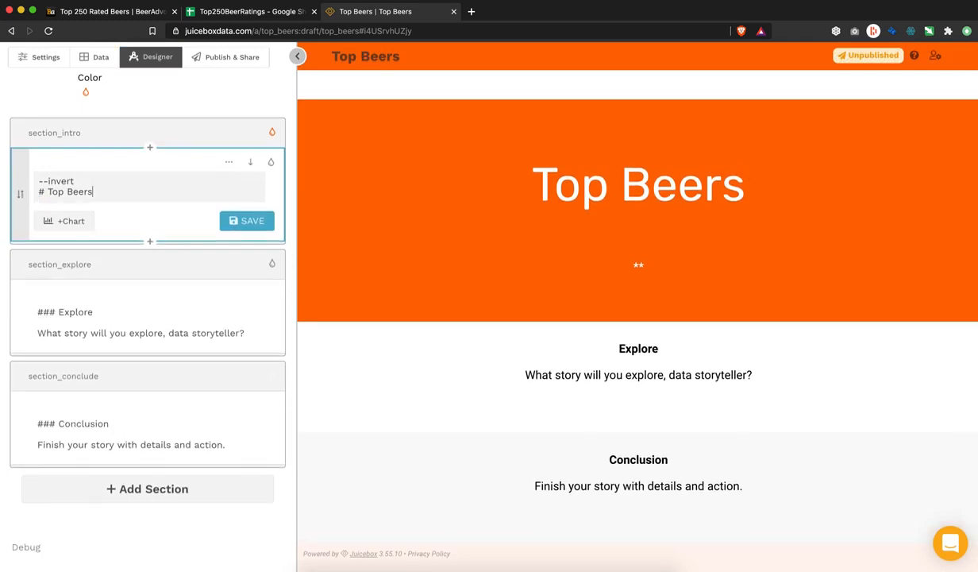
left_click(255, 229)
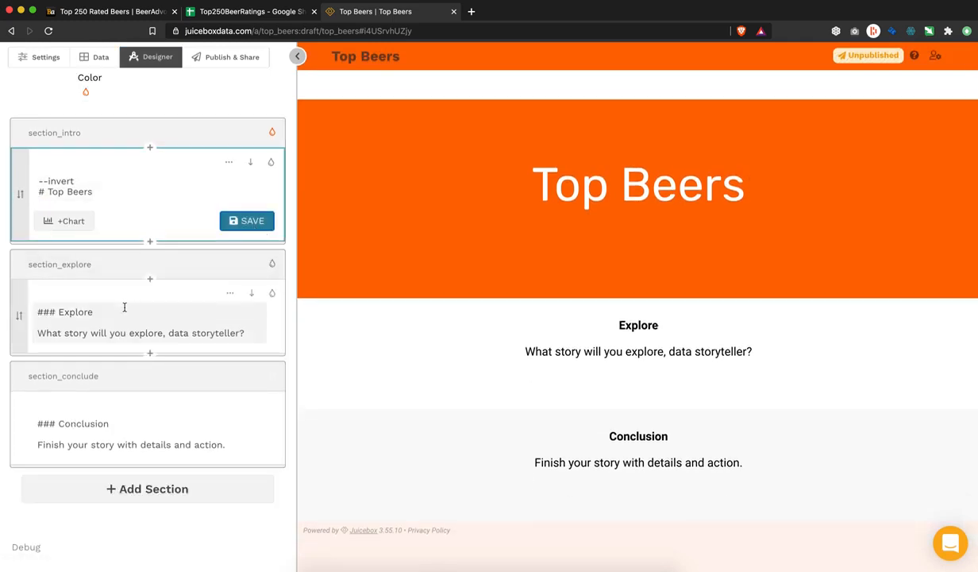
Step: Add Data Cards for Beers, Breweries and Styles to the Explore section
left_click(120, 308)
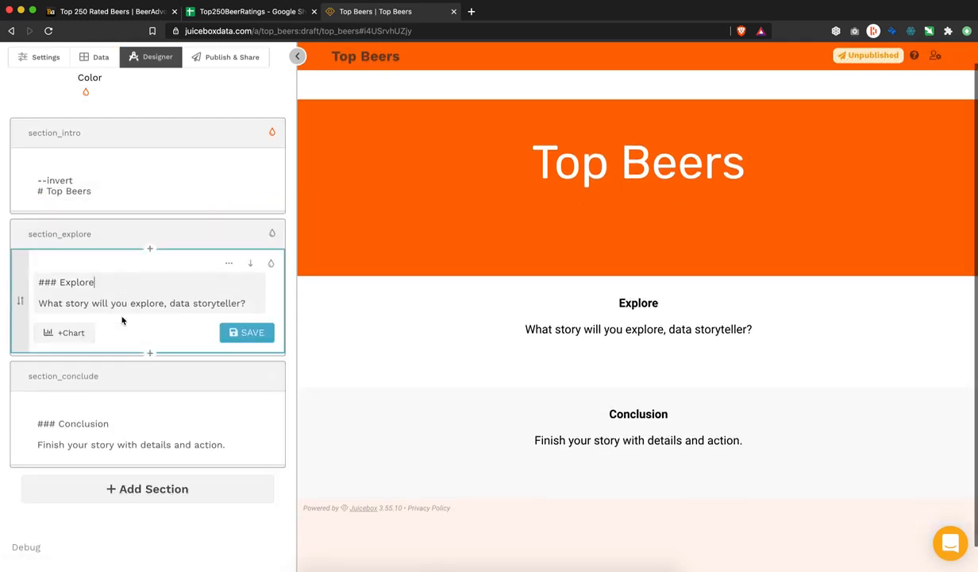
left_click(80, 337)
scroll(96, 203, "up", 1)
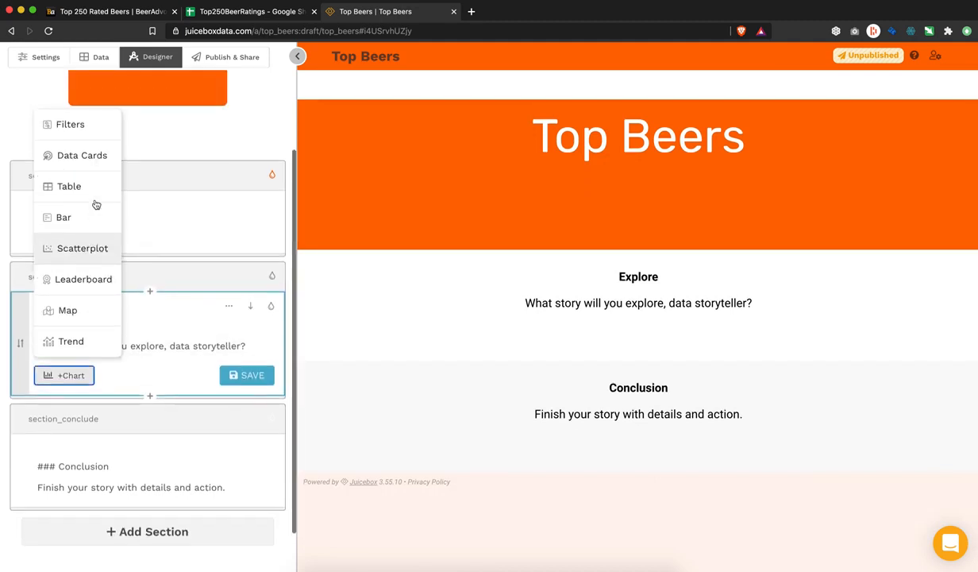
left_click(91, 158)
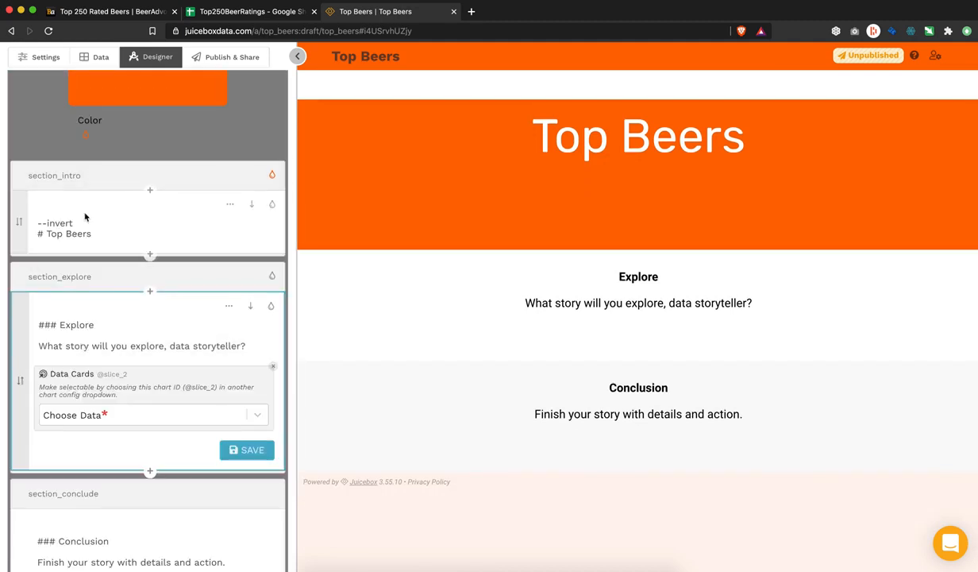
left_click(74, 414)
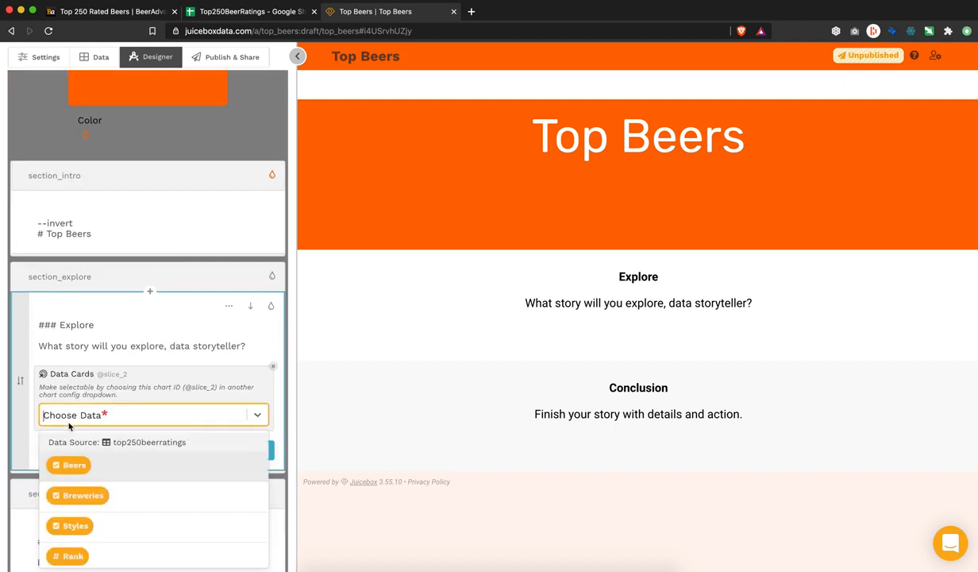
left_click(70, 462)
type("bre")
left_click(83, 466)
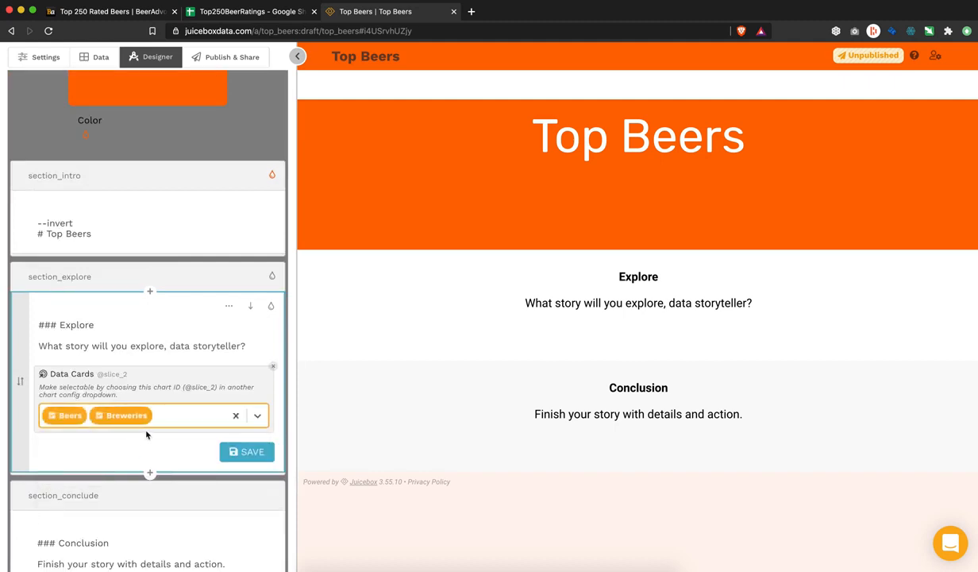
type("sty")
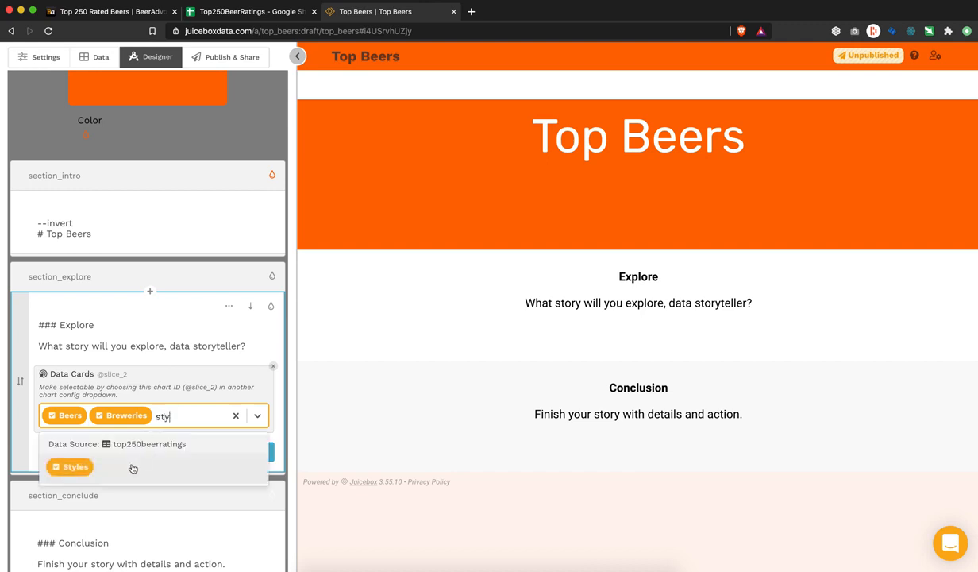
left_click(134, 466)
Step: Change the Explore question to 'What do you want to look at?' and save
left_click_drag(247, 345, 37, 345)
type("What do you want to look at")
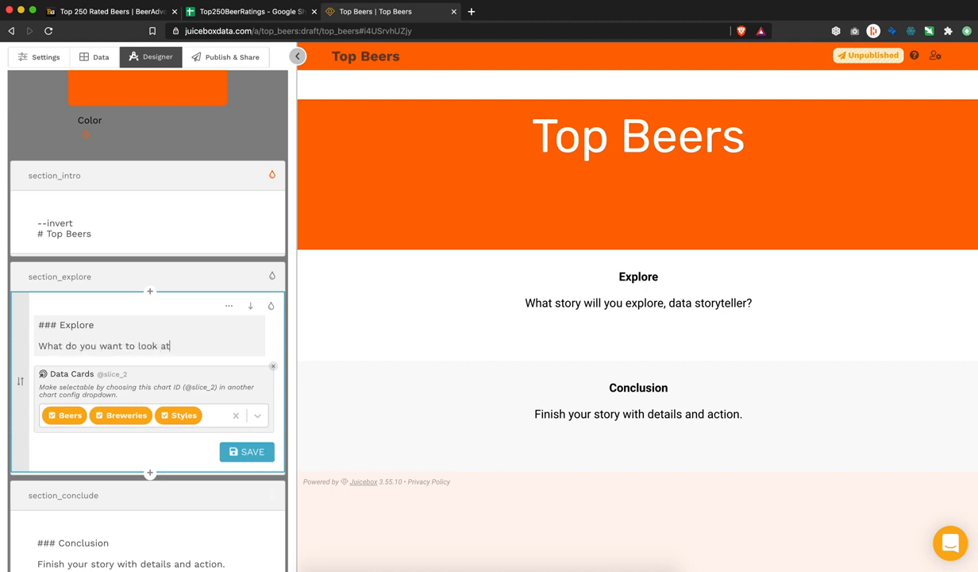
left_click(229, 451)
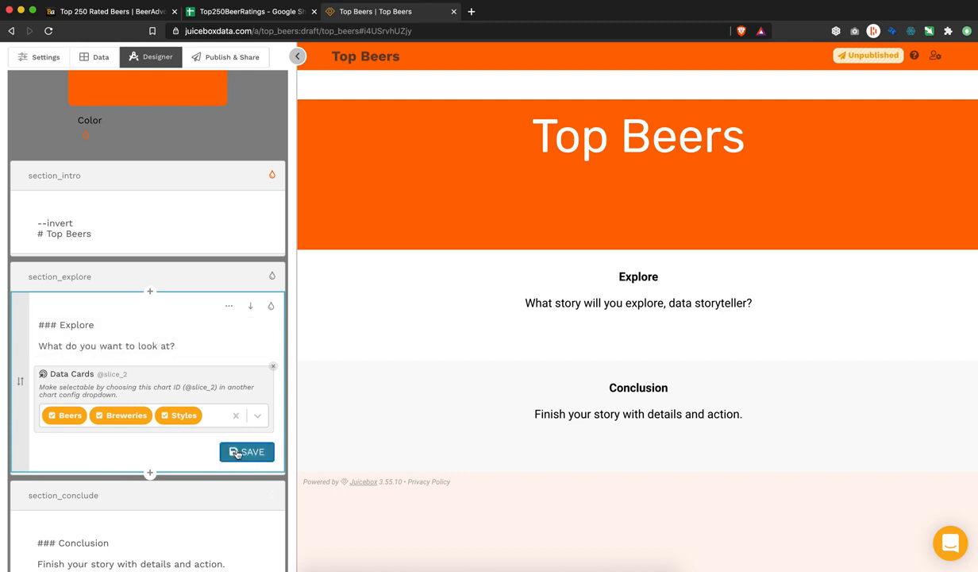
scroll(268, 343, "down", 3)
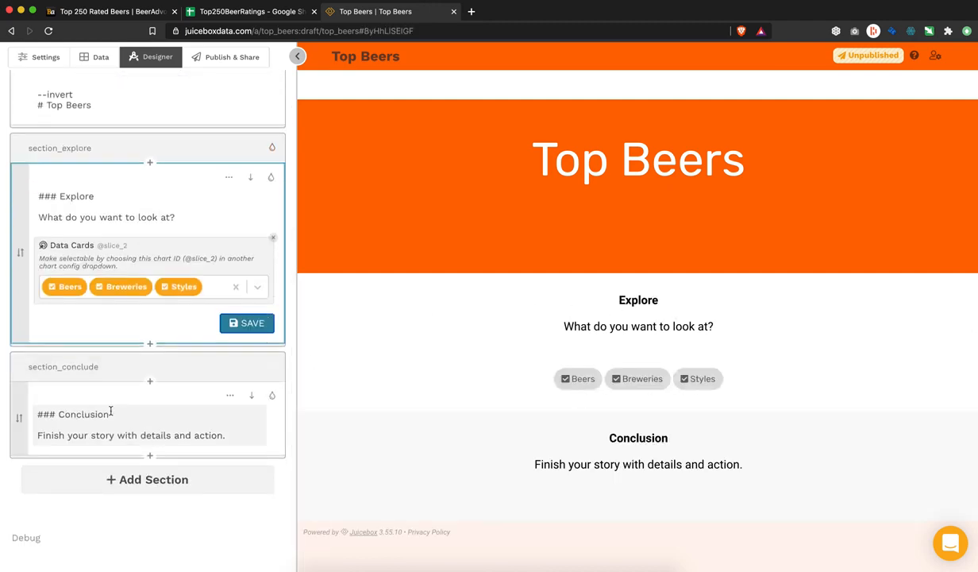
left_click(150, 344)
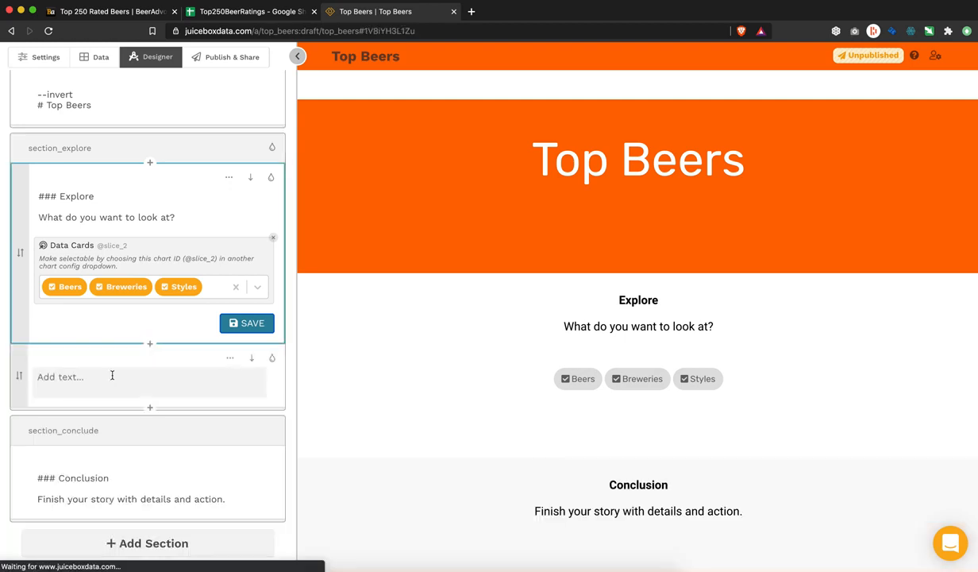
scroll(133, 333, "down", 1)
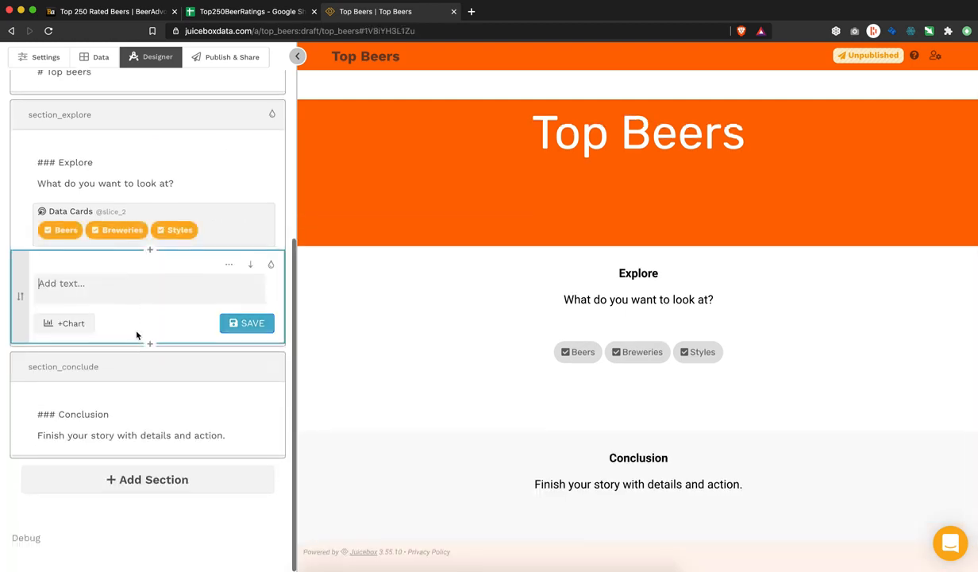
left_click(67, 324)
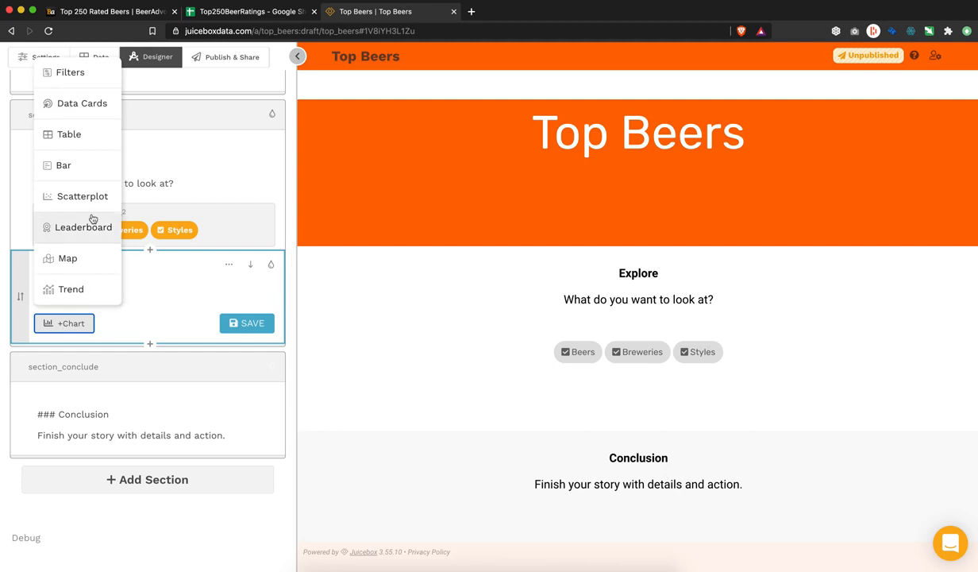
left_click(95, 196)
scroll(221, 227, "down", 2)
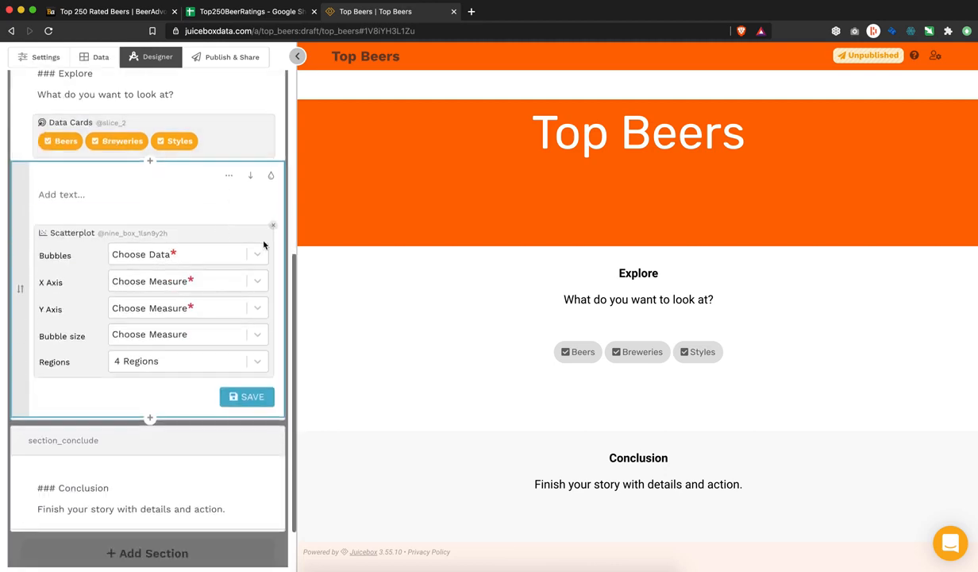
left_click(257, 253)
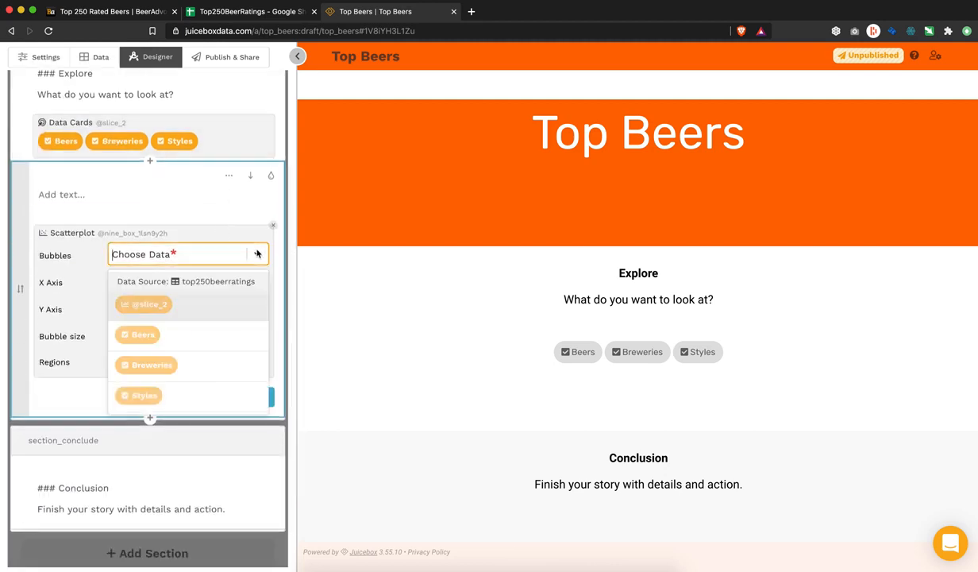
left_click(204, 306)
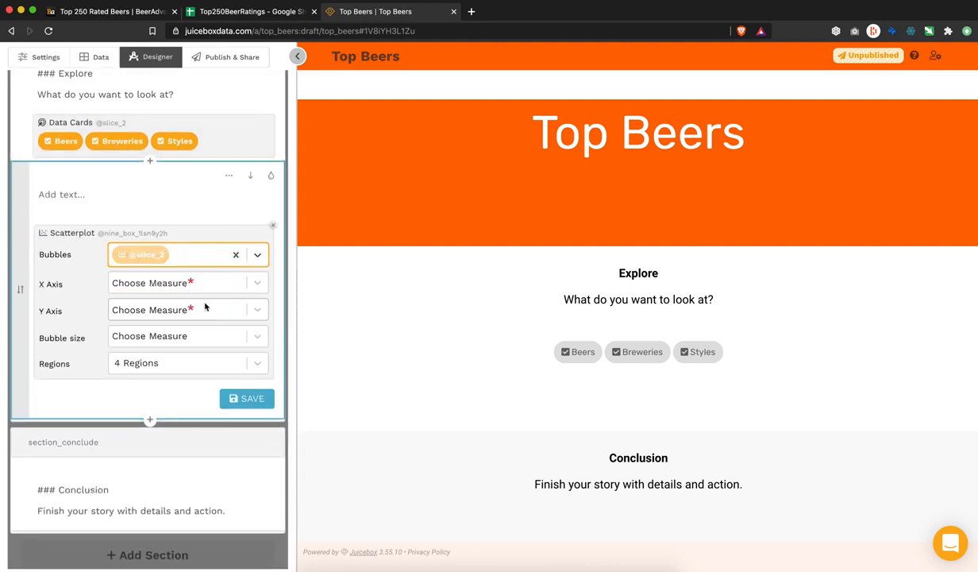
Step: Plot Popularity Num Rating vs Average Rating Score, sized by Number of Beer, 9 regions
left_click(257, 284)
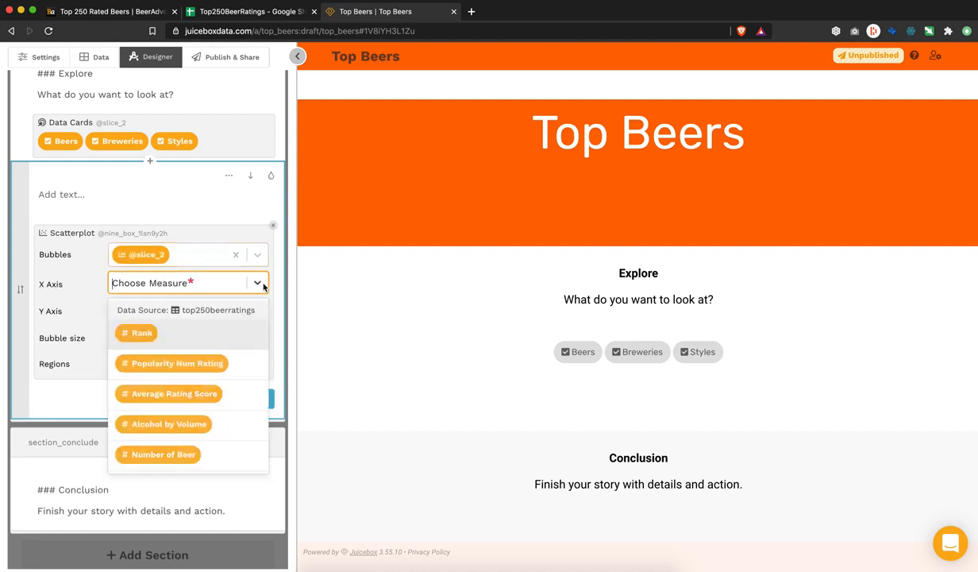
left_click(238, 369)
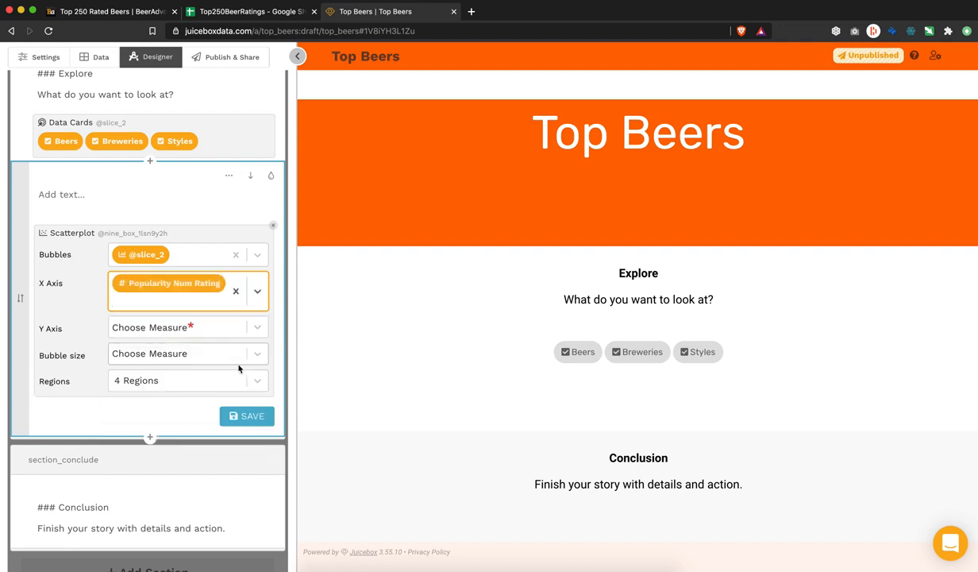
left_click(258, 329)
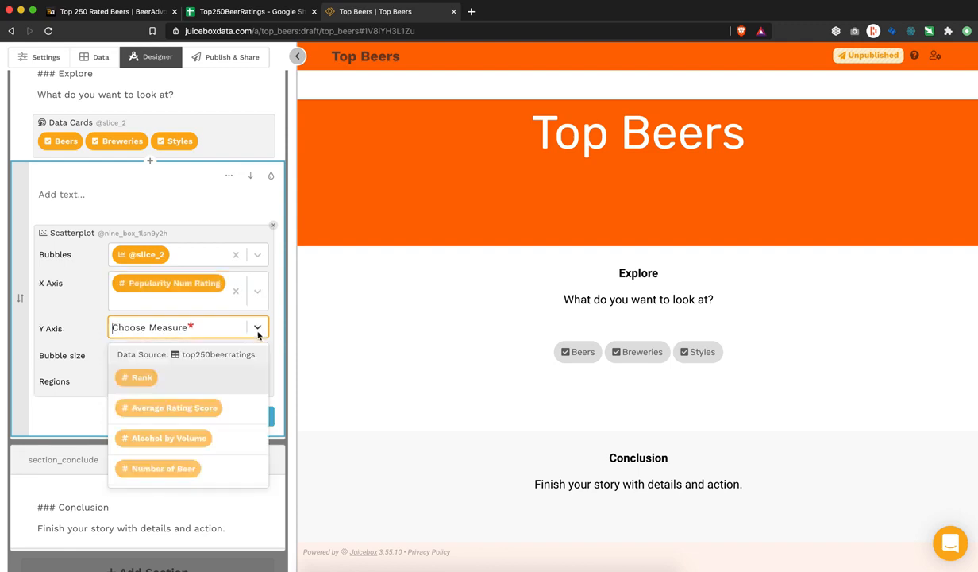
left_click(241, 408)
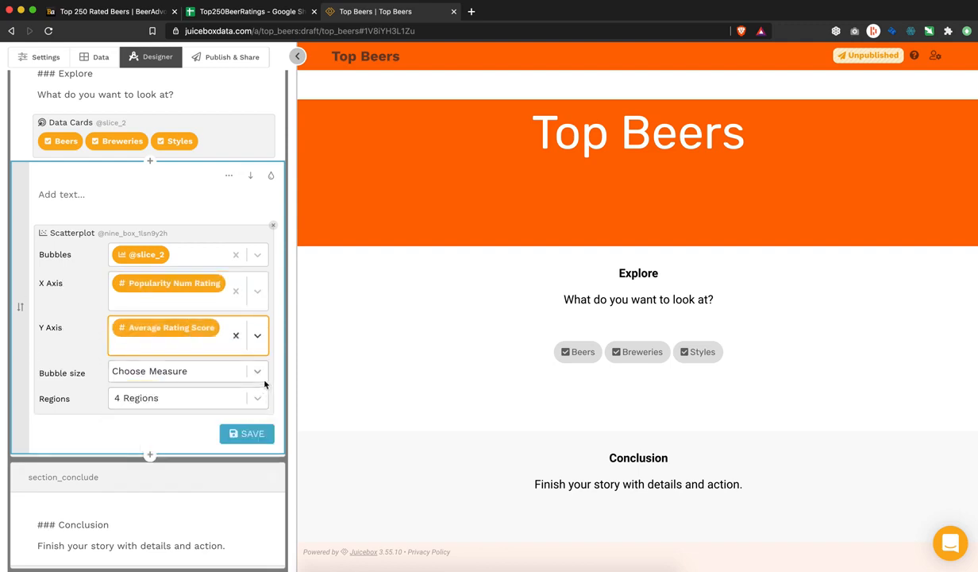
left_click(258, 373)
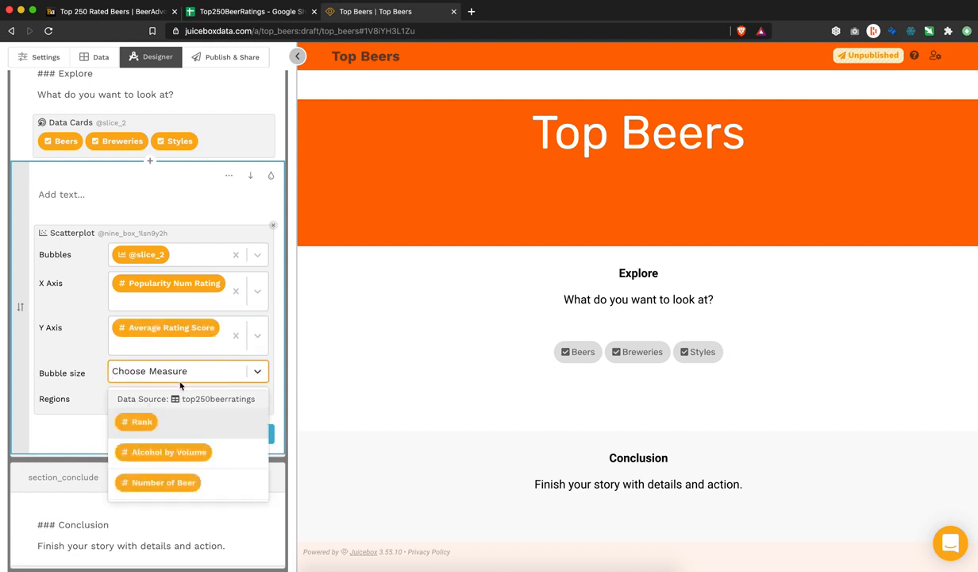
left_click(178, 478)
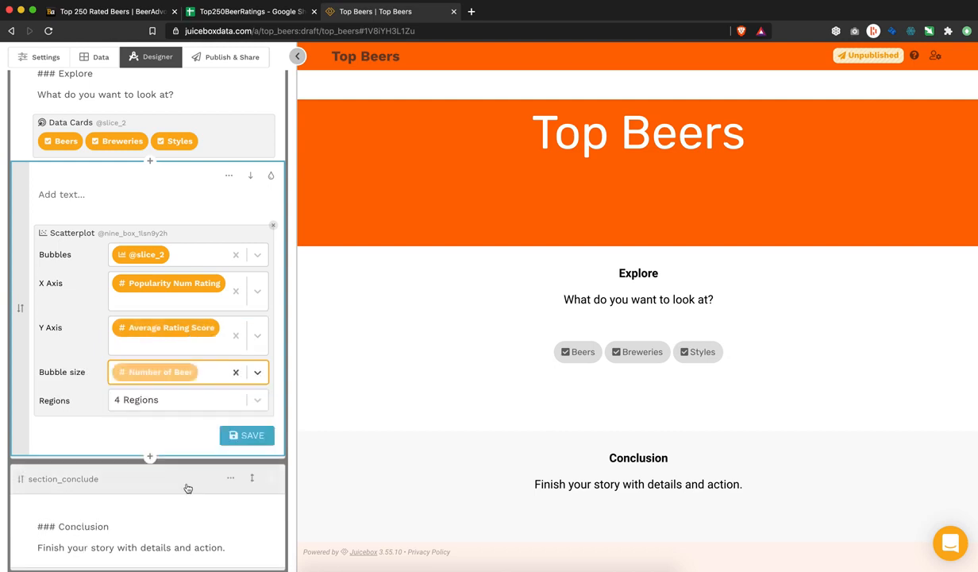
left_click(258, 401)
left_click(216, 430)
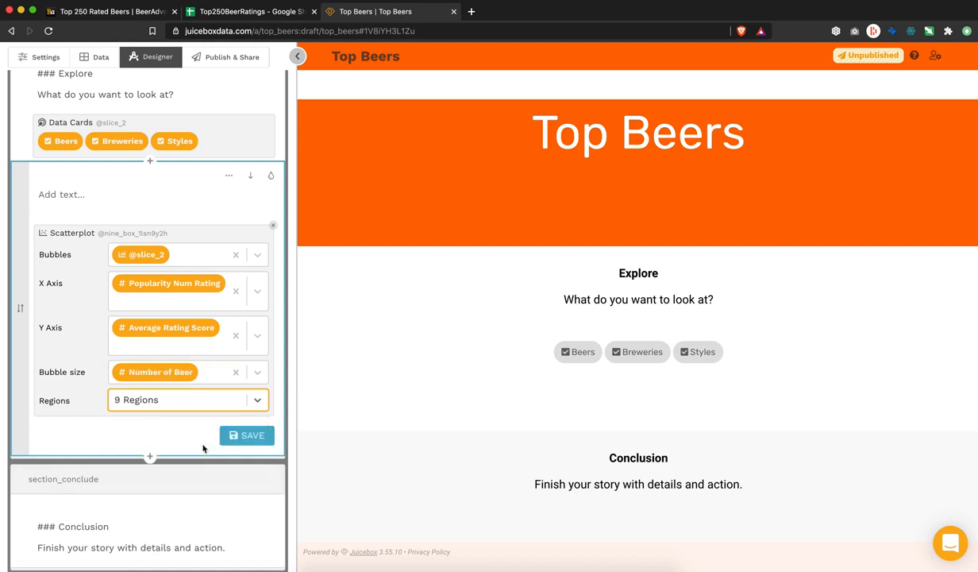
left_click(257, 440)
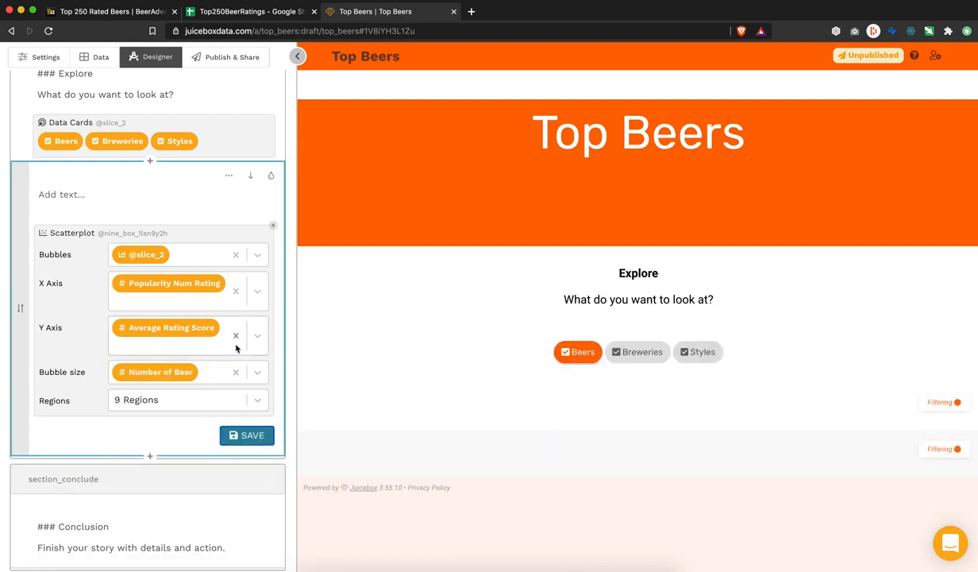
scroll(231, 399, "down", 3)
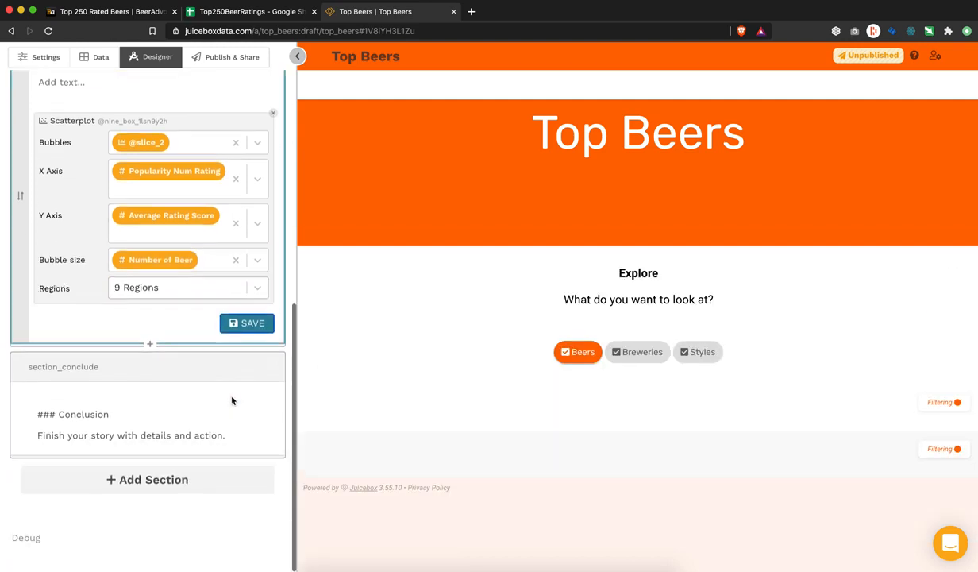
left_click(150, 345)
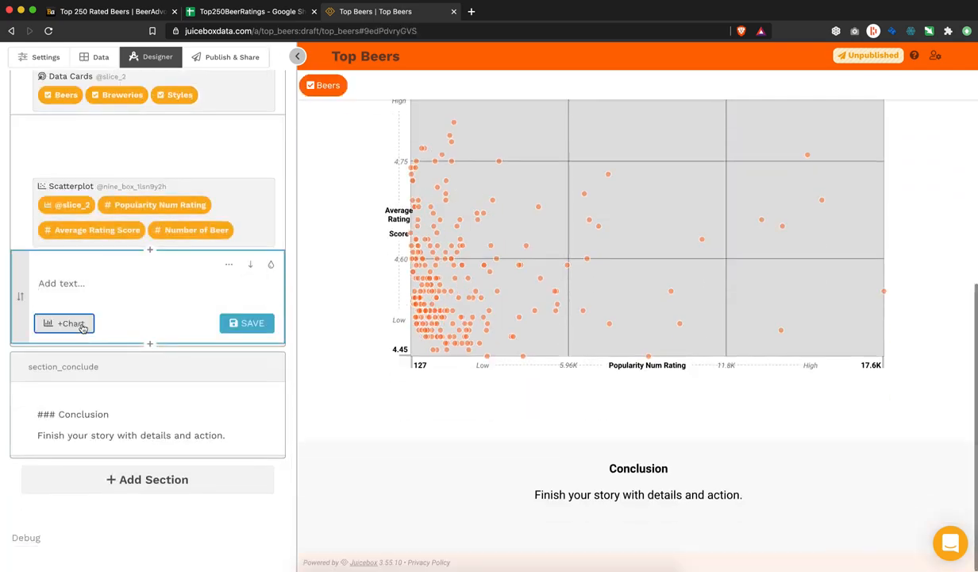
left_click(79, 323)
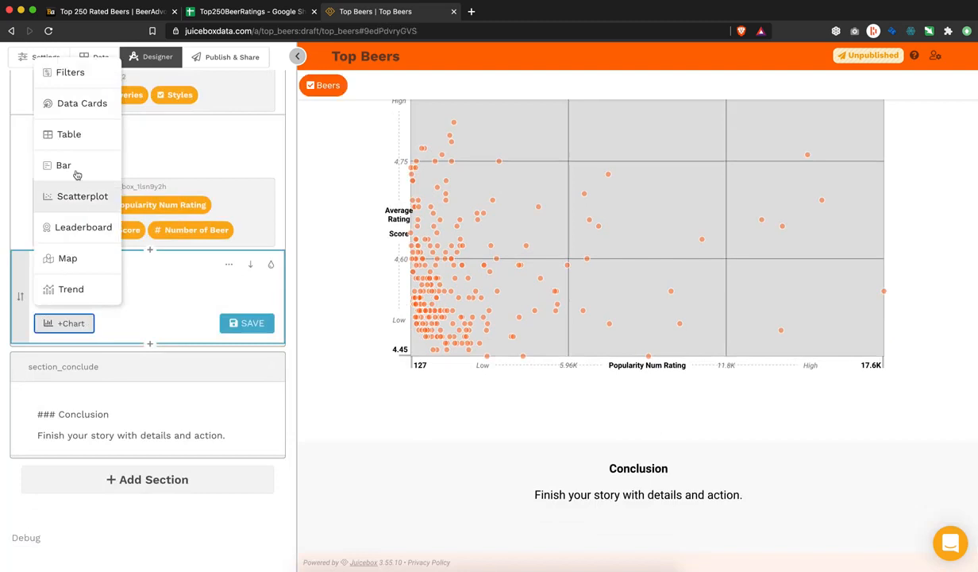
left_click(73, 229)
scroll(199, 270, "down", 2)
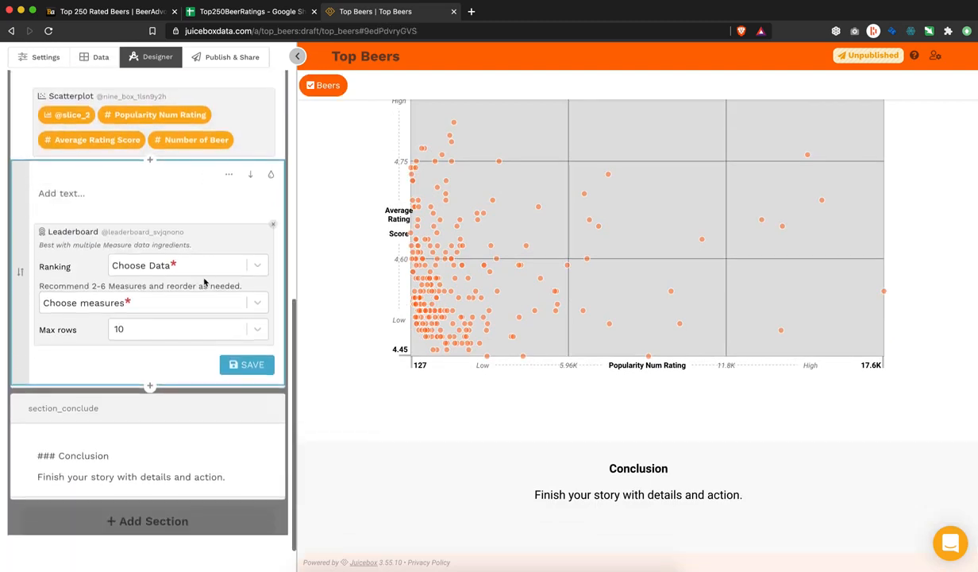
left_click(220, 265)
left_click(194, 317)
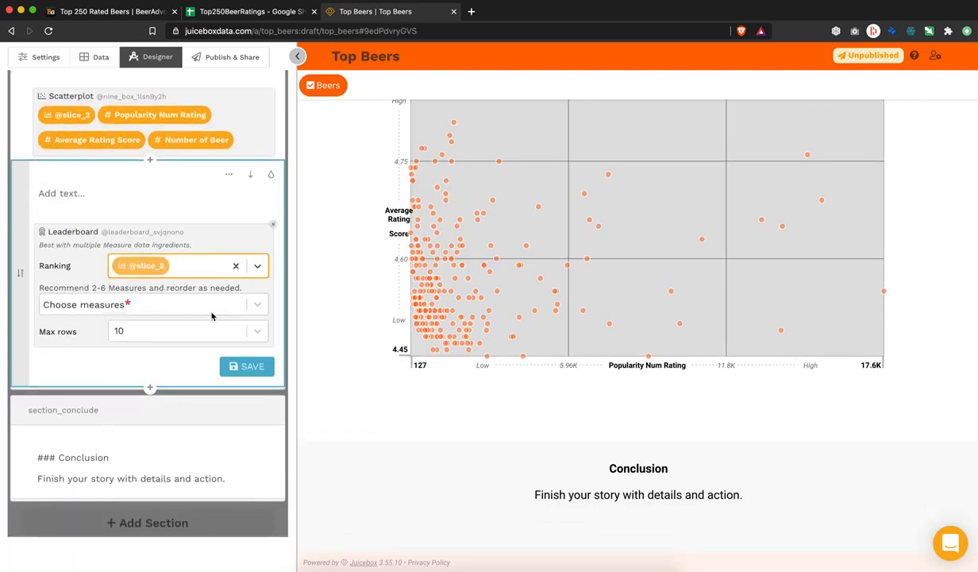
Step: Give the leaderboard measures Popularity Num Rating, Average Rating Score, Alcohol by Volume, Number of Beer
left_click(205, 306)
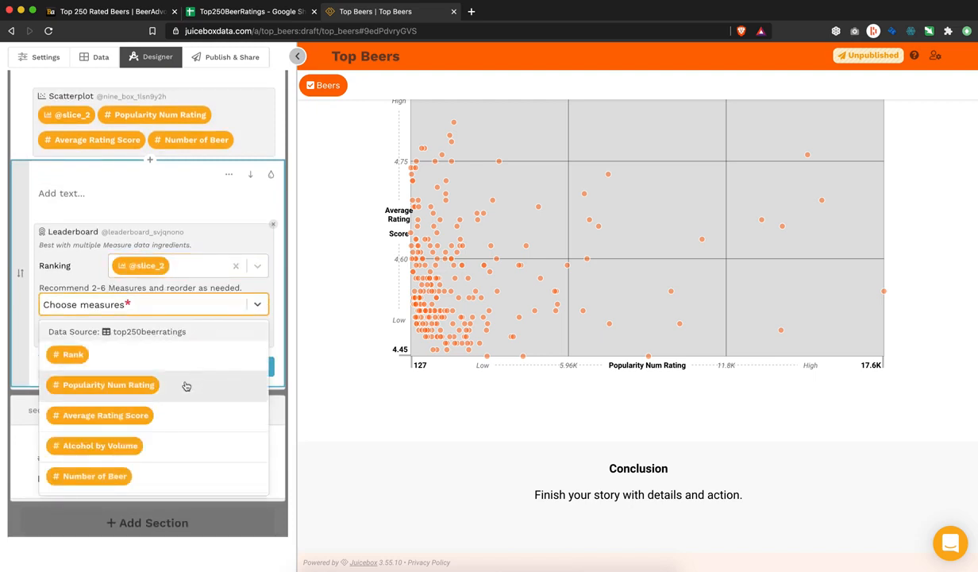
left_click(189, 385)
left_click(207, 312)
left_click(192, 389)
left_click(207, 312)
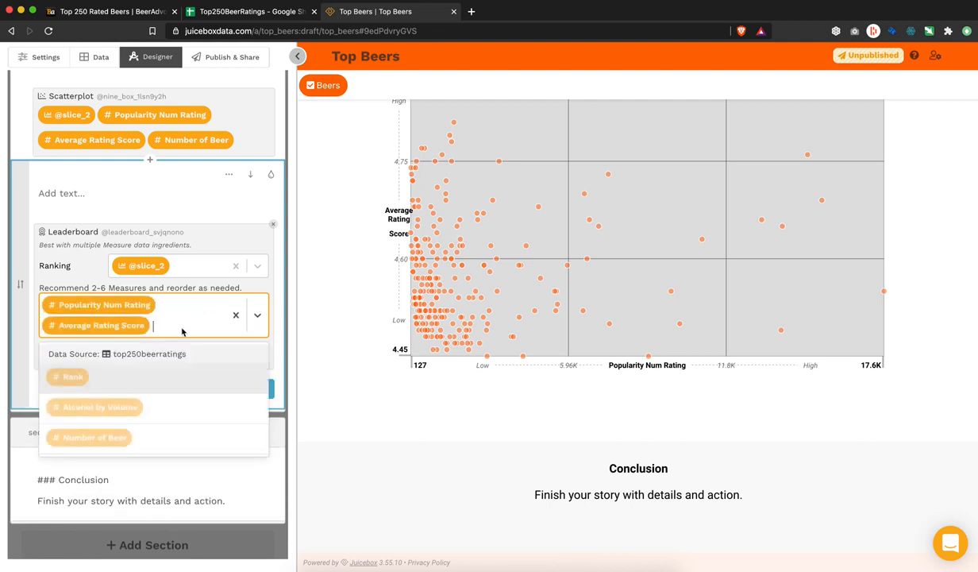
left_click(172, 408)
left_click(176, 335)
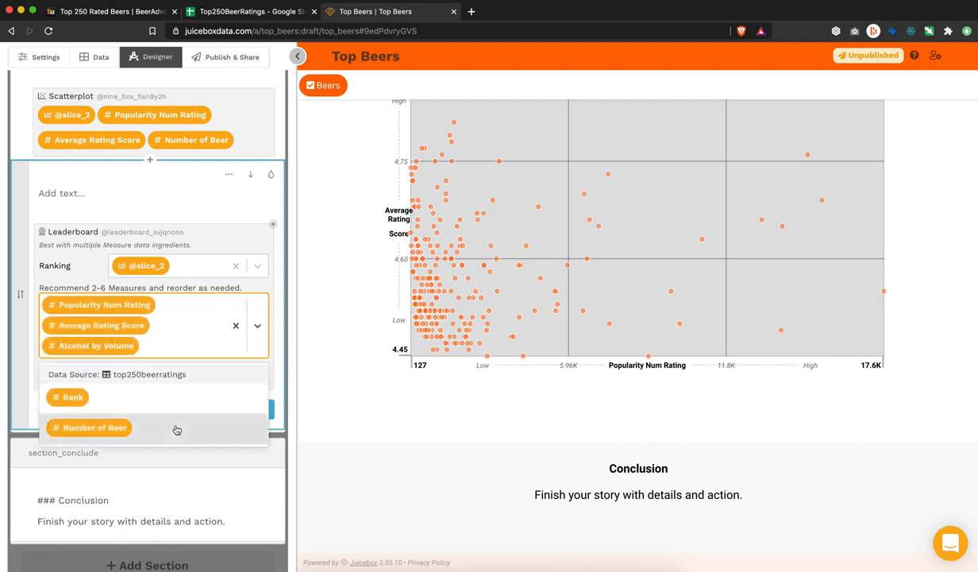
left_click(176, 429)
left_click(248, 388)
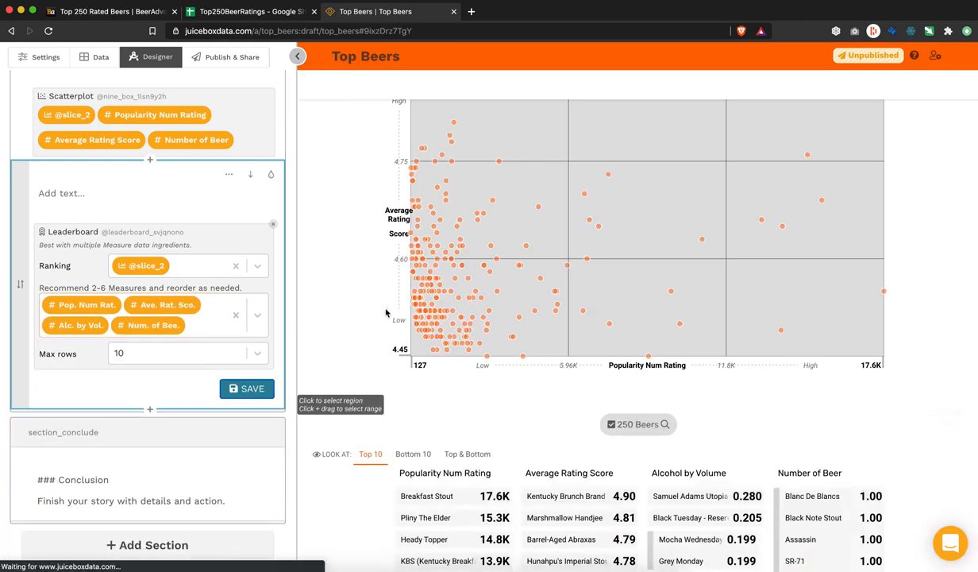
scroll(356, 288, "up", 5)
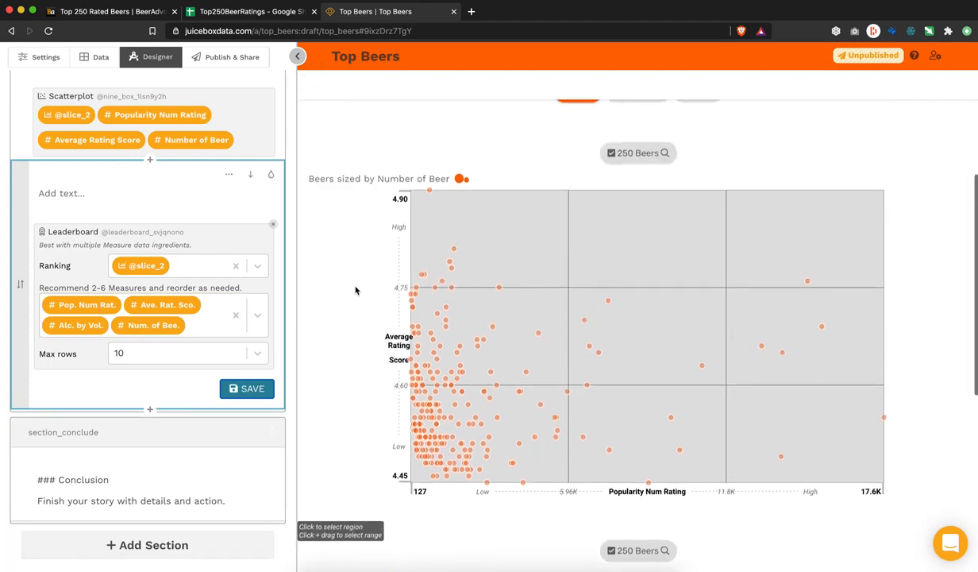
scroll(355, 286, "up", 2)
scroll(356, 289, "down", 2)
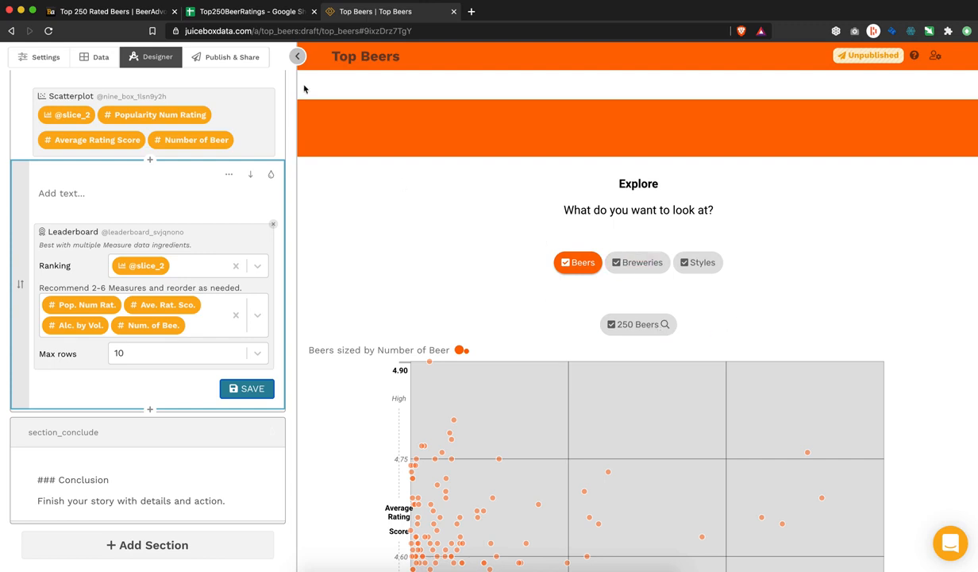
Step: Caption the leaderboard with "Let's see how that ranks?"
left_click(111, 199)
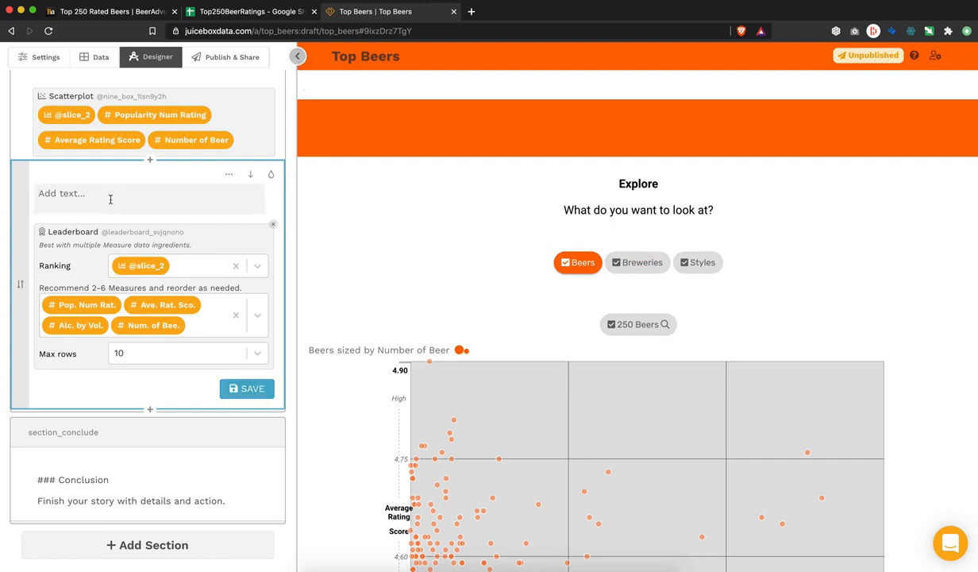
type("Let's see how that ranks?")
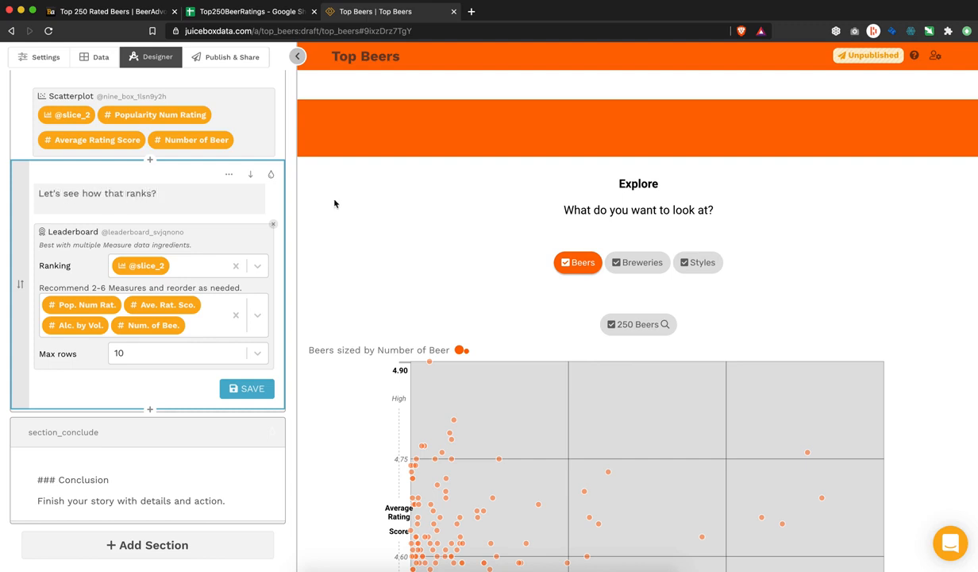
left_click(246, 389)
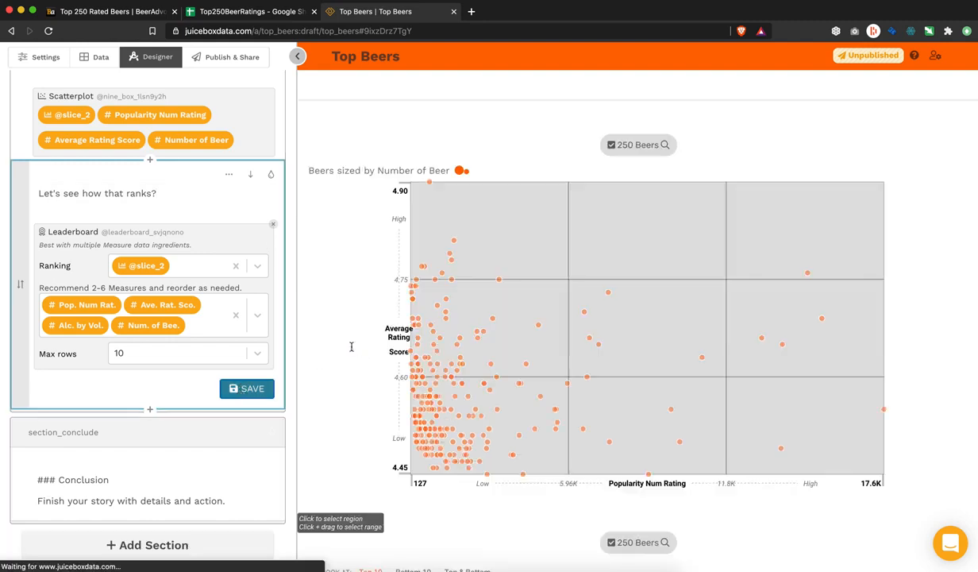
Step: Collapse the Designer panel to preview Top Beers full-width
scroll(351, 350, "up", 5)
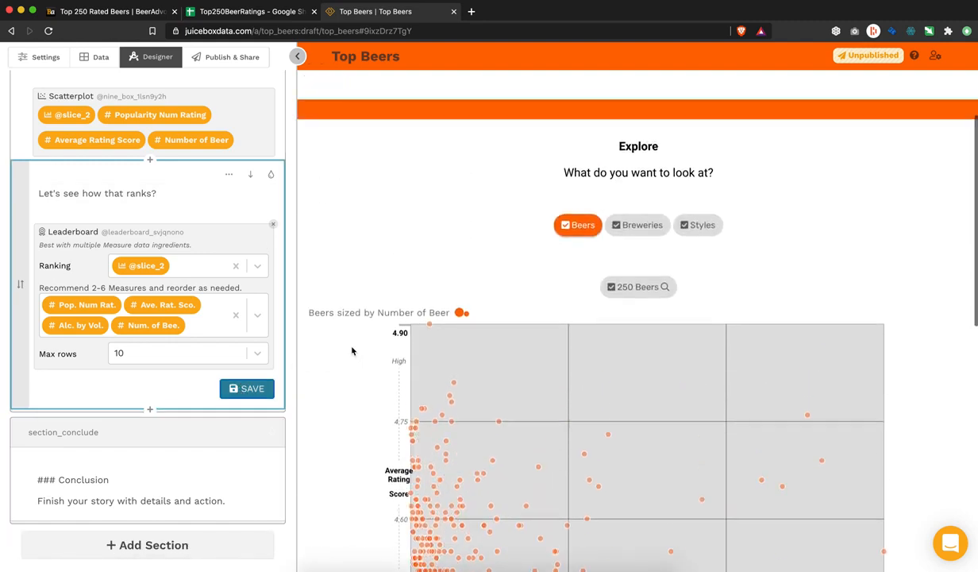
scroll(137, 229, "up", 3)
left_click(131, 225)
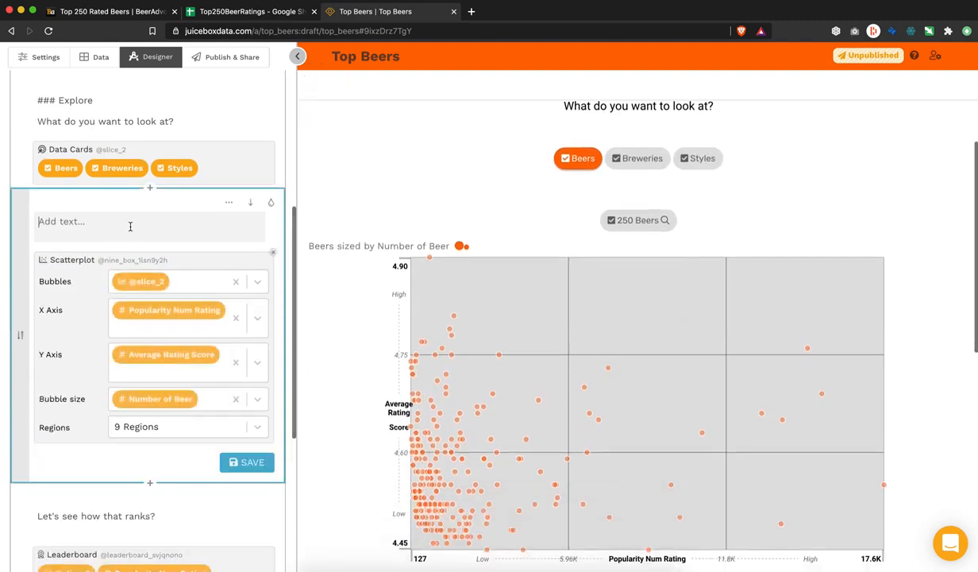
left_click(296, 56)
scroll(247, 201, "up", 4)
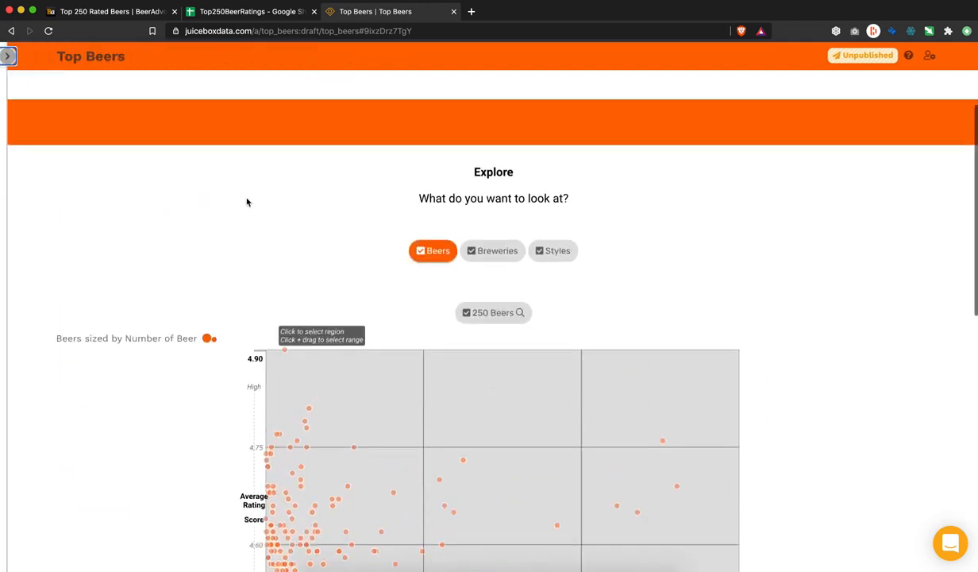
Step: Show breweries and filter the scatterplot to Tree House plus breweries from several regions
left_click(497, 261)
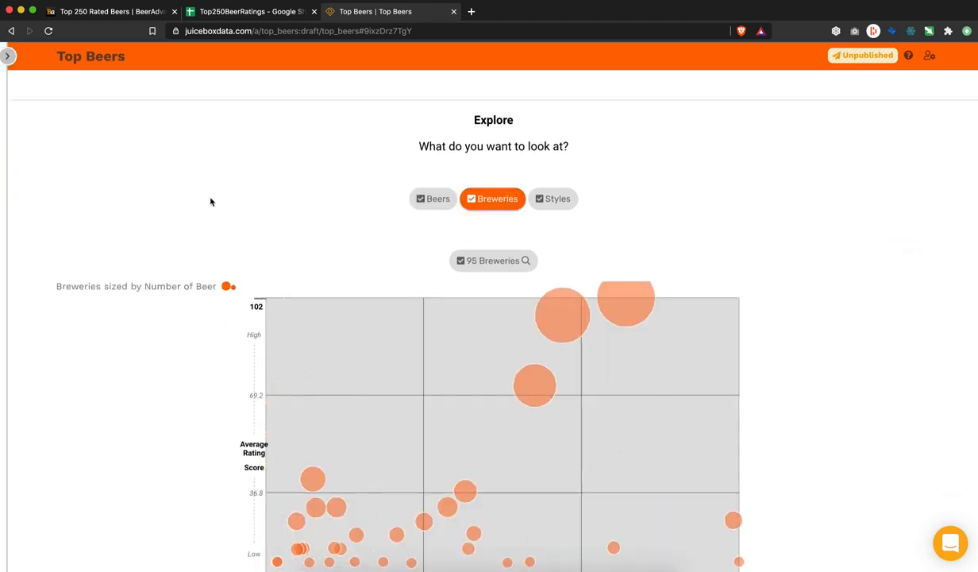
scroll(211, 200, "down", 1)
scroll(153, 404, "down", 2)
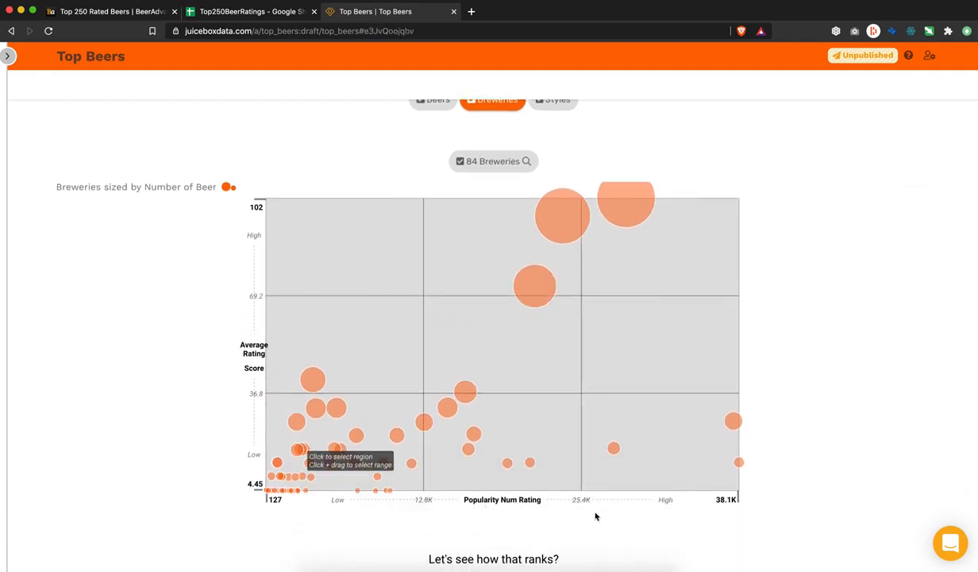
mouse_move(626, 214)
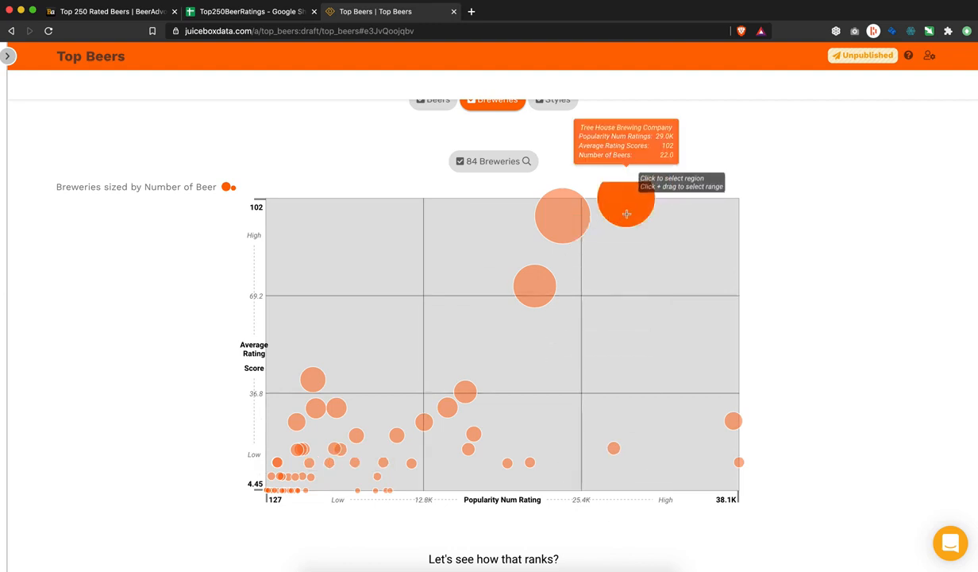
left_click(625, 225)
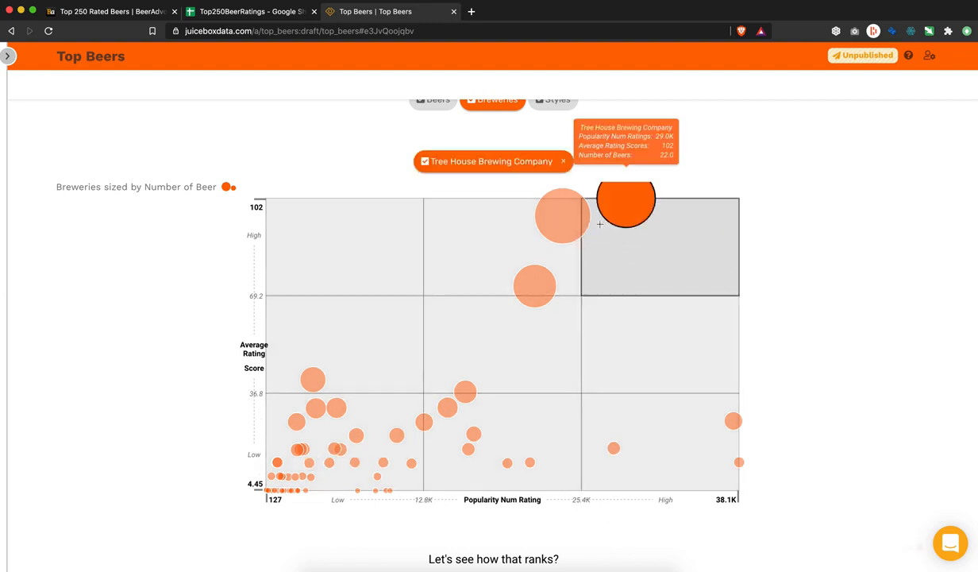
left_click(553, 225)
left_click(541, 285)
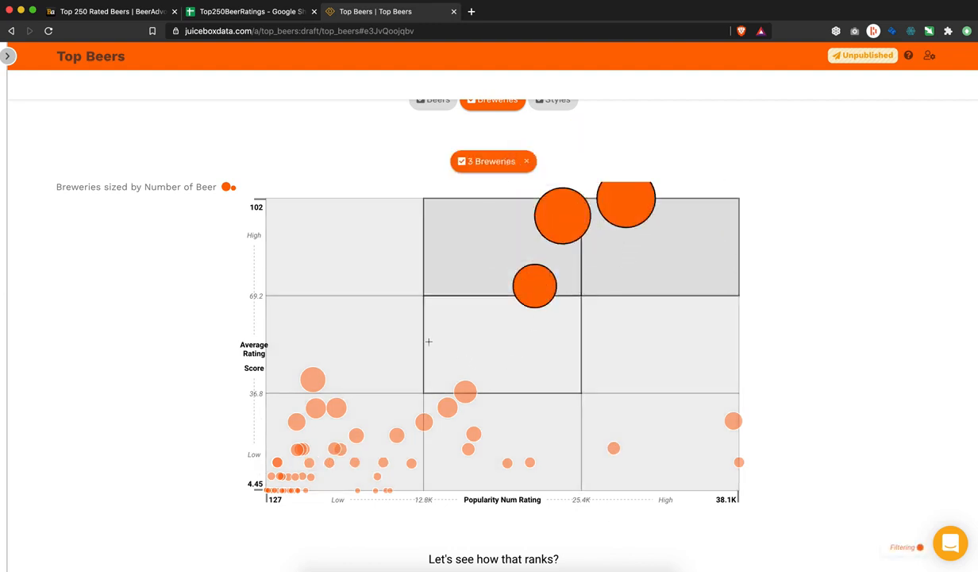
left_click(468, 389)
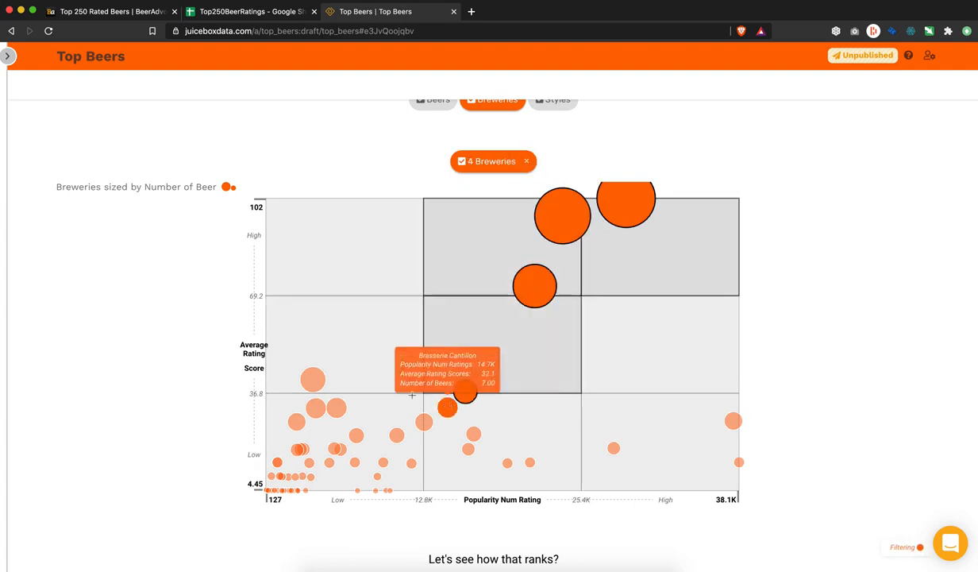
left_click(320, 373)
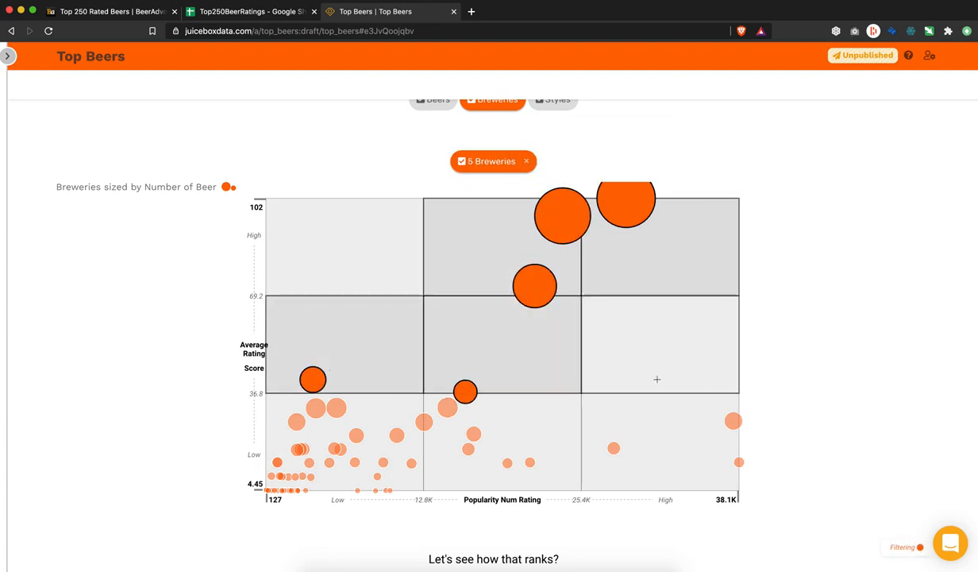
left_click(684, 426)
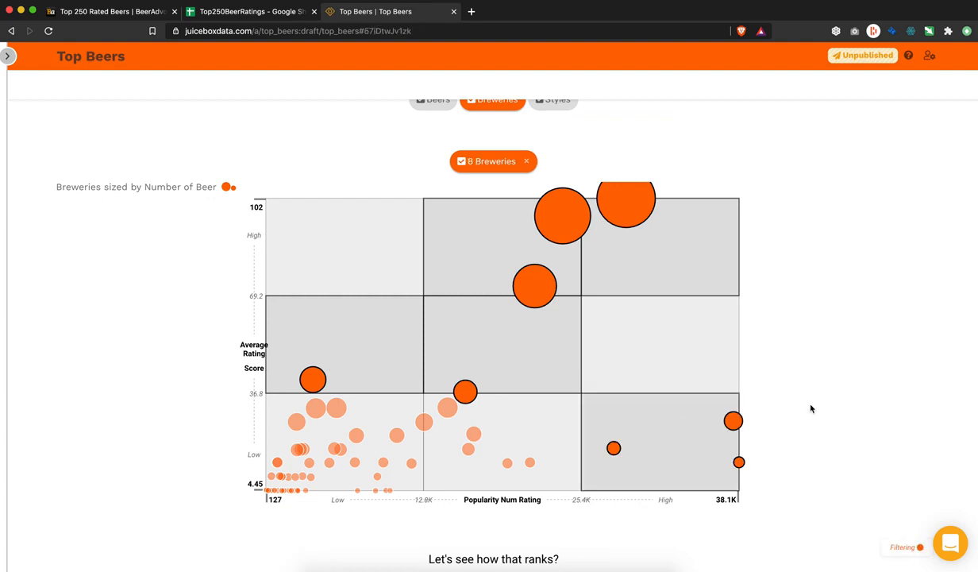
Step: Highlight Founders, Goose Island and Russian River in the leaderboard, then reopen the editor
scroll(812, 405, "down", 3)
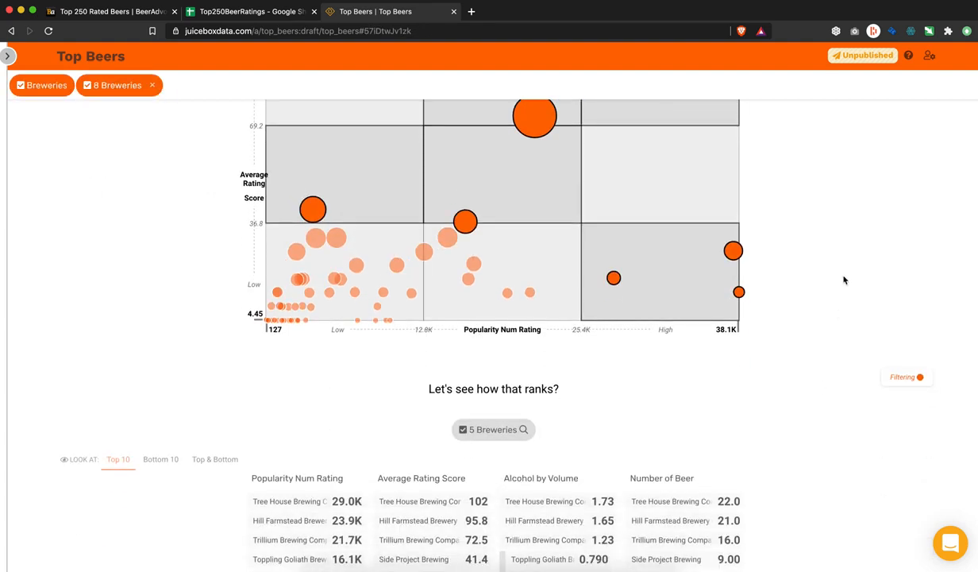
scroll(844, 280, "down", 3)
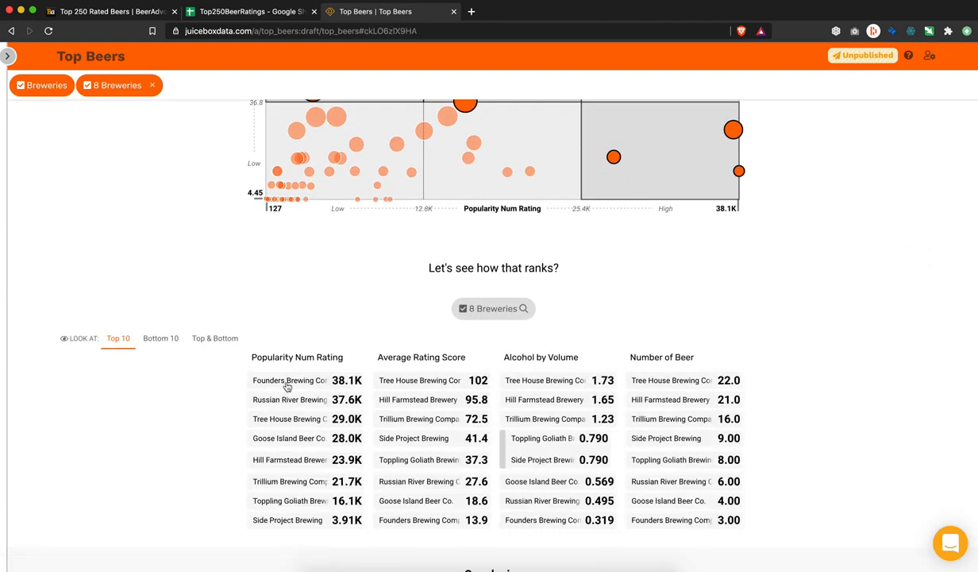
left_click(286, 379)
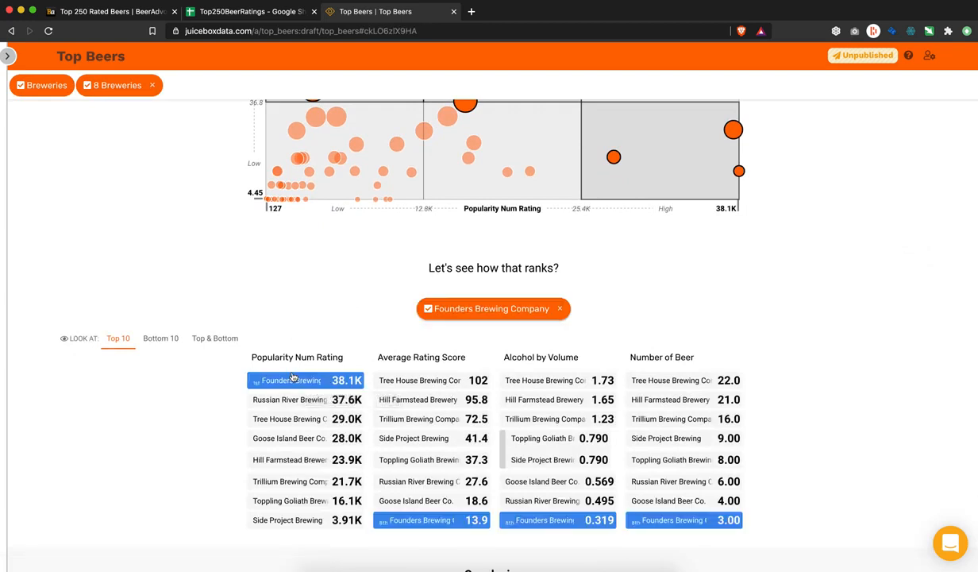
left_click(298, 439)
left_click(317, 401)
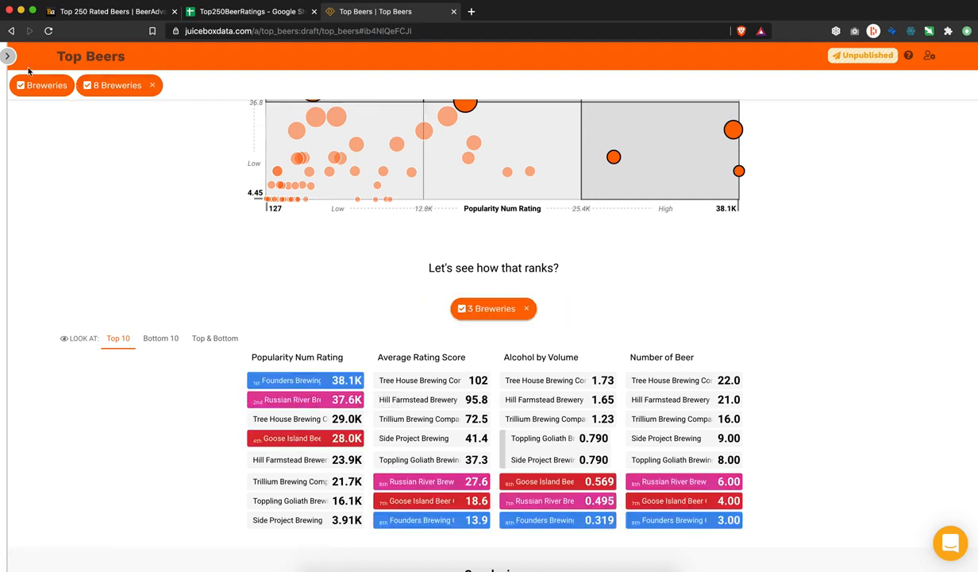
left_click(7, 55)
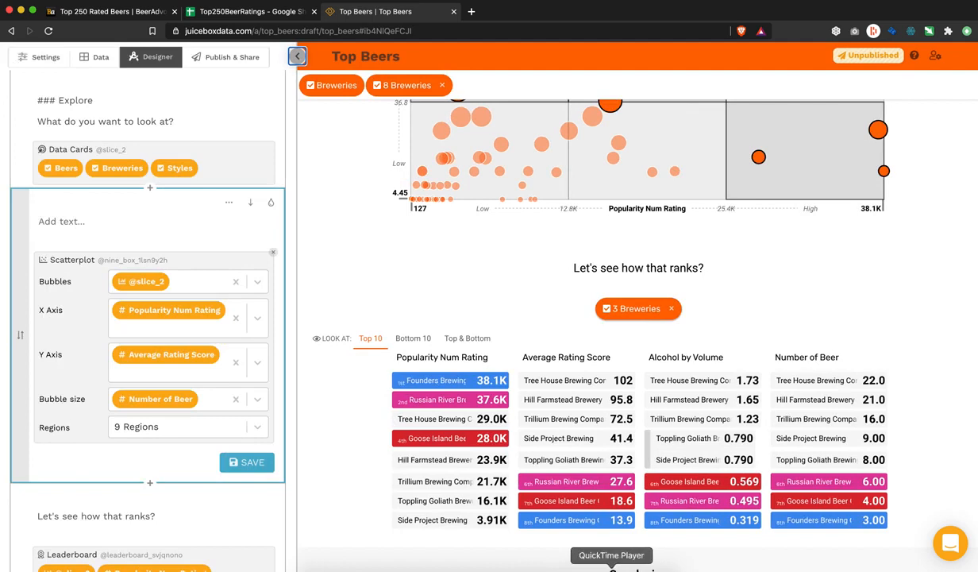
left_click(612, 570)
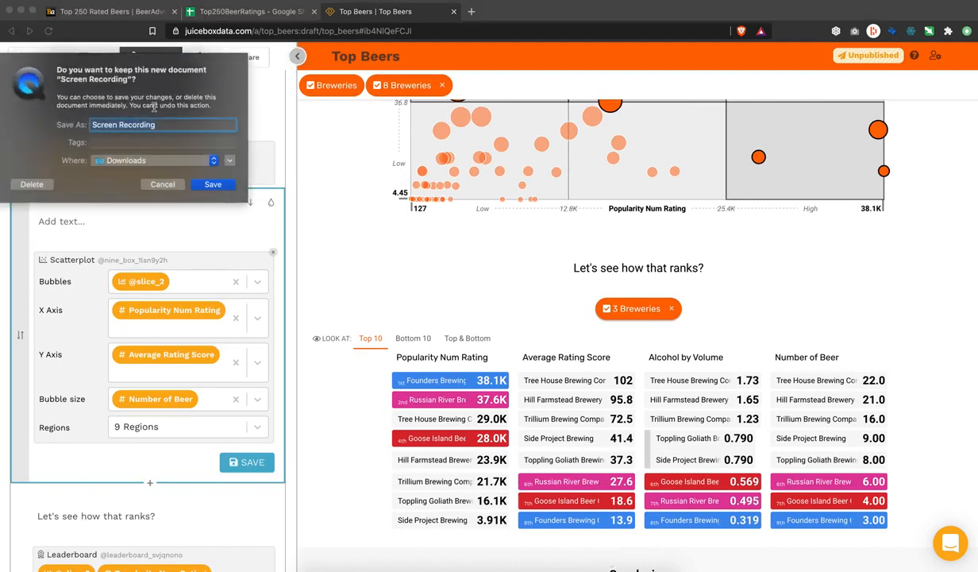
Step: Rename the screen recording file to TopBeers in the Downloads save dialog
type("Beers")
key("BackSpace")
key("BackSpace")
key("BackSpace")
key("BackSpace")
type("Top")
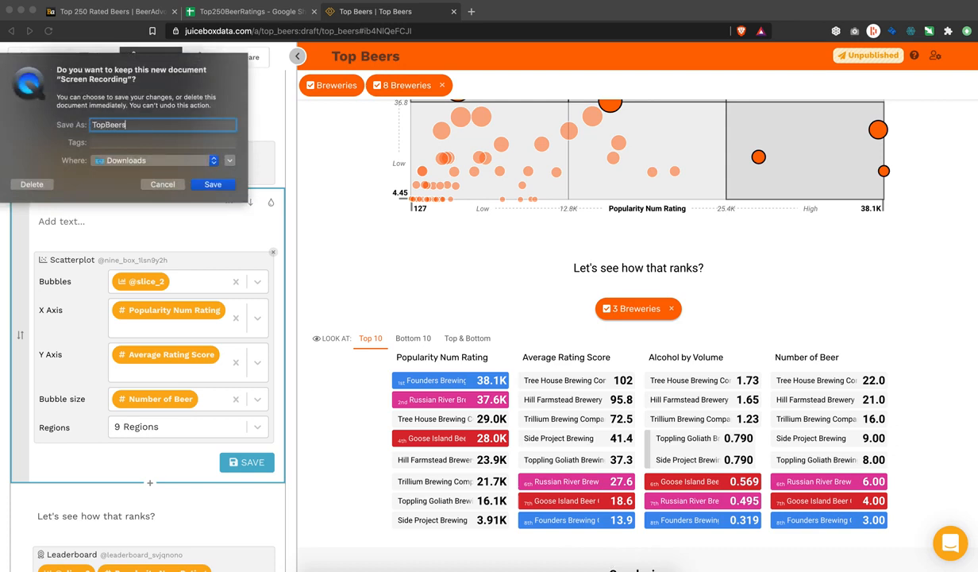